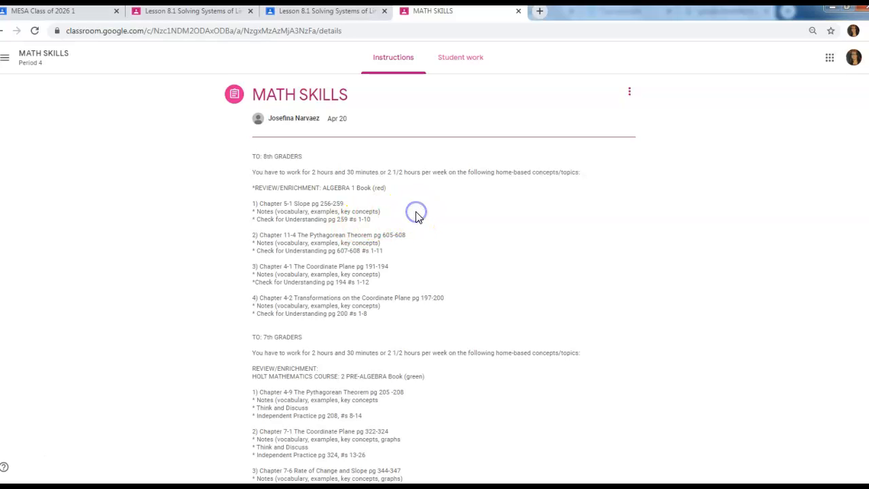
- Review the MATH SKILLS assignment instructions for the 8th and 7th graders
scroll(414, 212, down, 3)
scroll(419, 218, up, 1)
scroll(419, 217, down, 1)
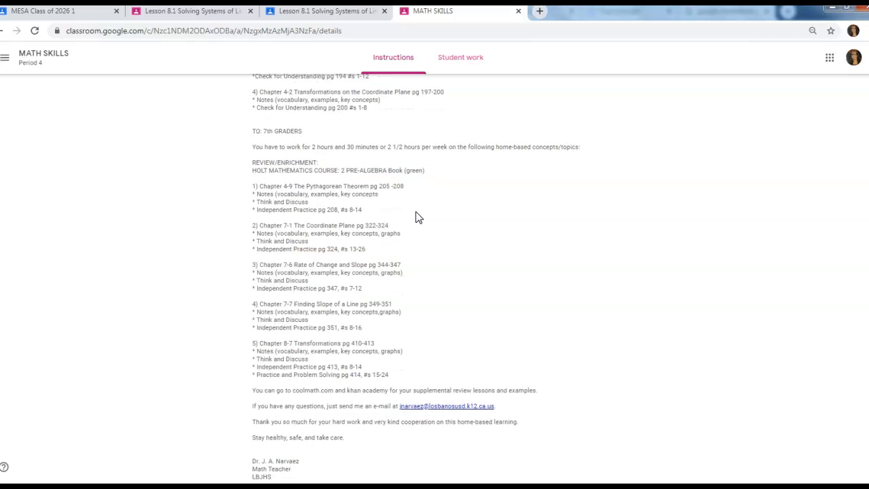
scroll(419, 217, down, 1)
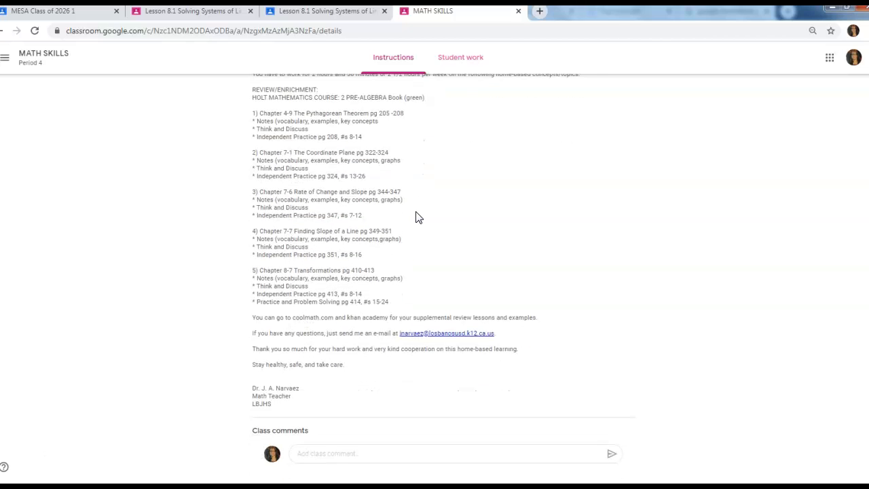
scroll(418, 217, up, 3)
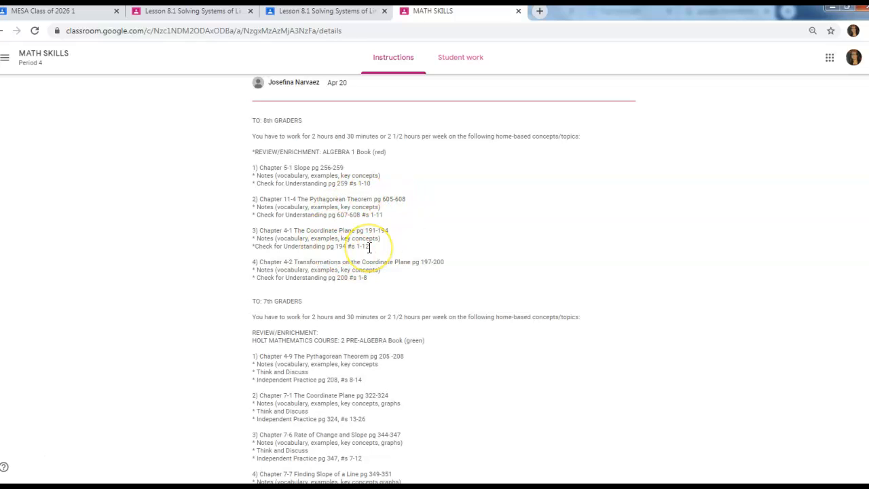
scroll(369, 248, up, 1)
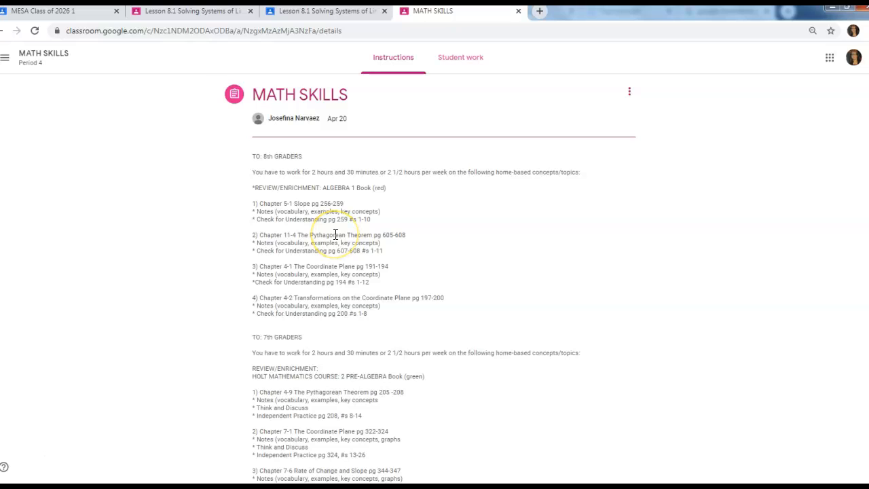
- Open Google Drive in a new tab and go into the 0-LBUSD Distance Learning Information folder
click(540, 12)
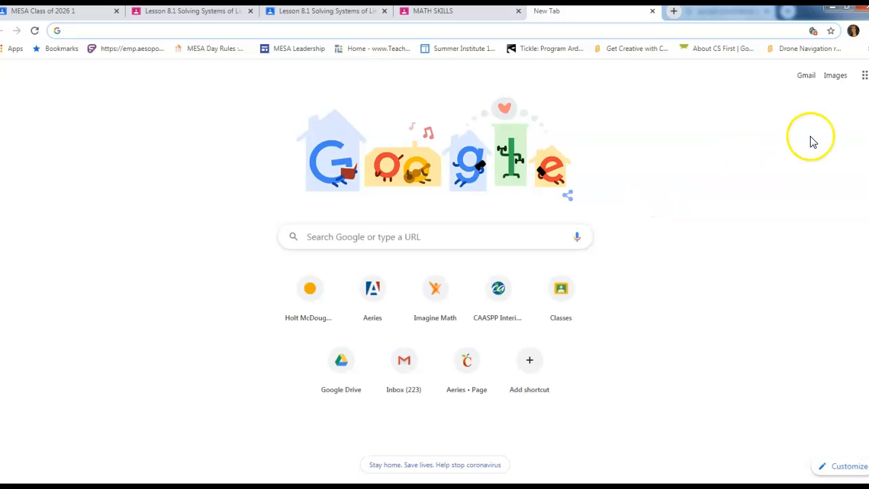
click(864, 76)
click(790, 170)
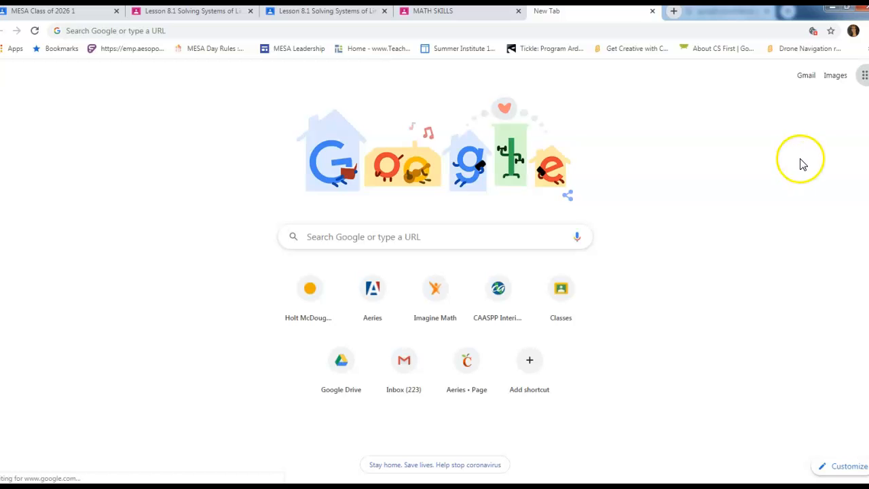
click(860, 85)
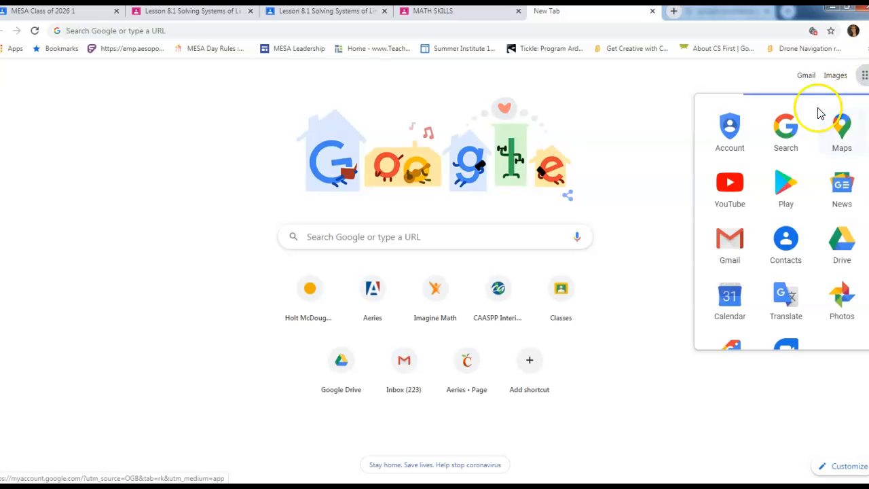
click(836, 250)
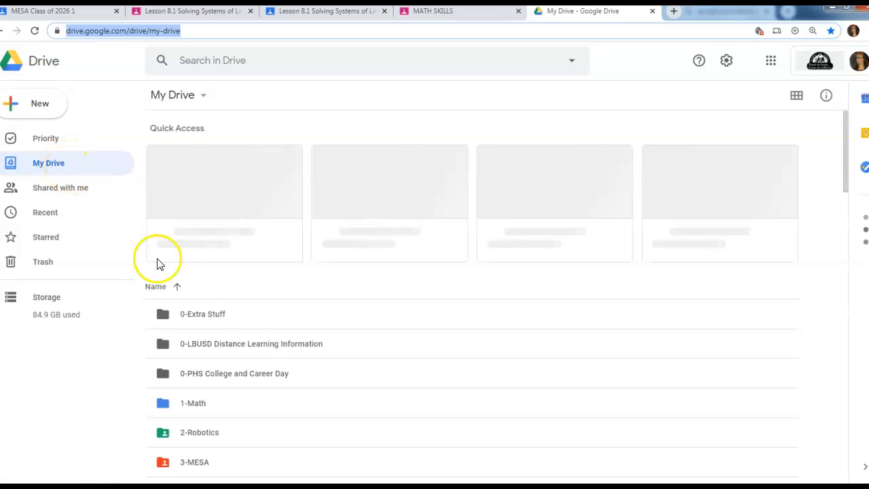
double_click(238, 347)
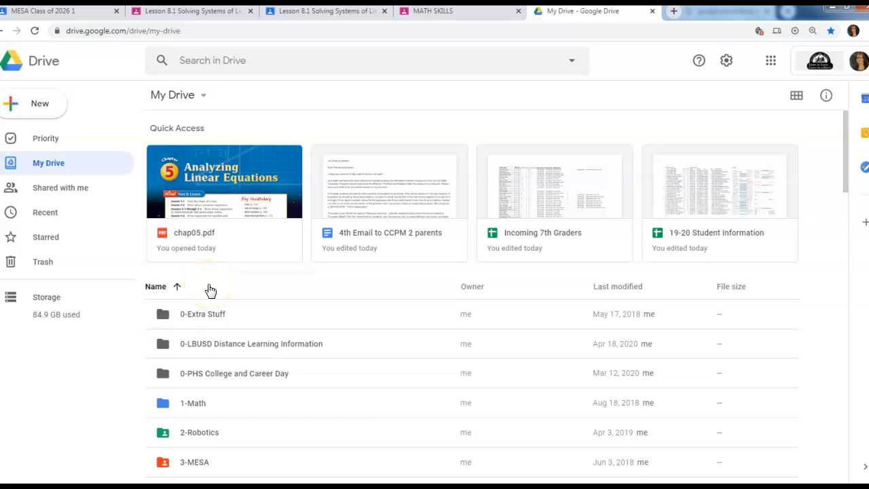
double_click(215, 333)
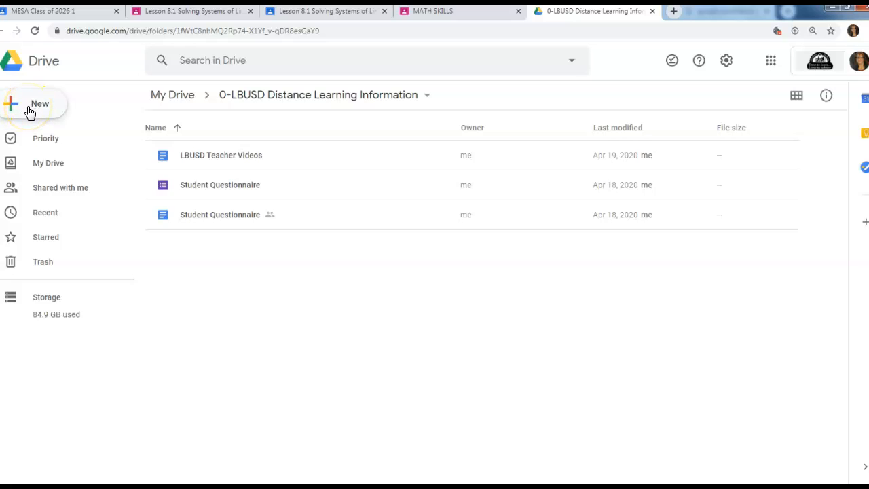
- Create a folder named "Math Skills" inside the 0-LBUSD Distance Learning Information folder
click(30, 112)
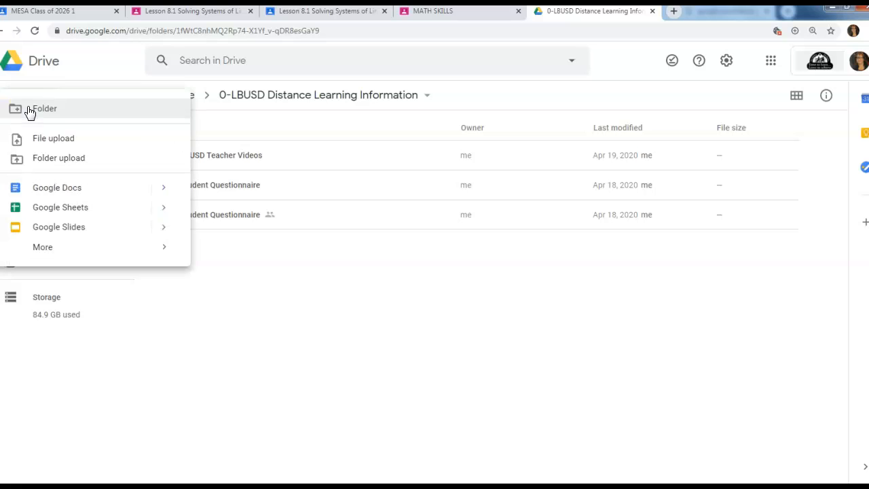
click(53, 112)
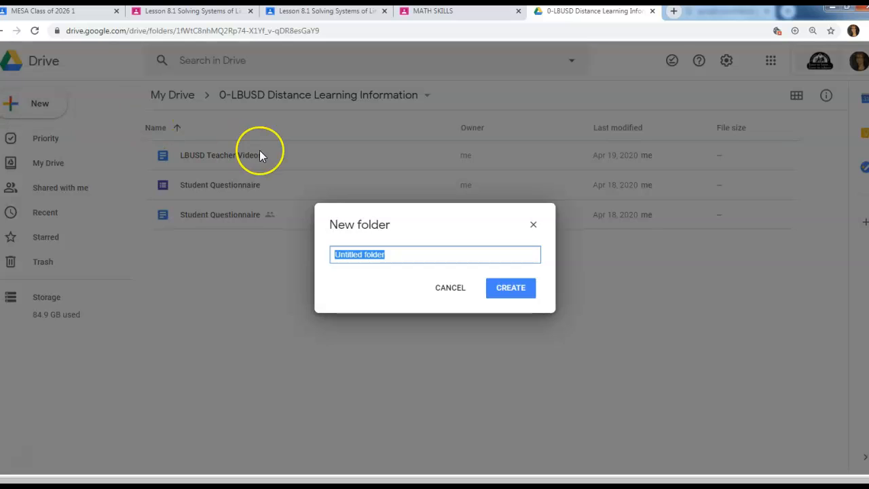
text(Ma)
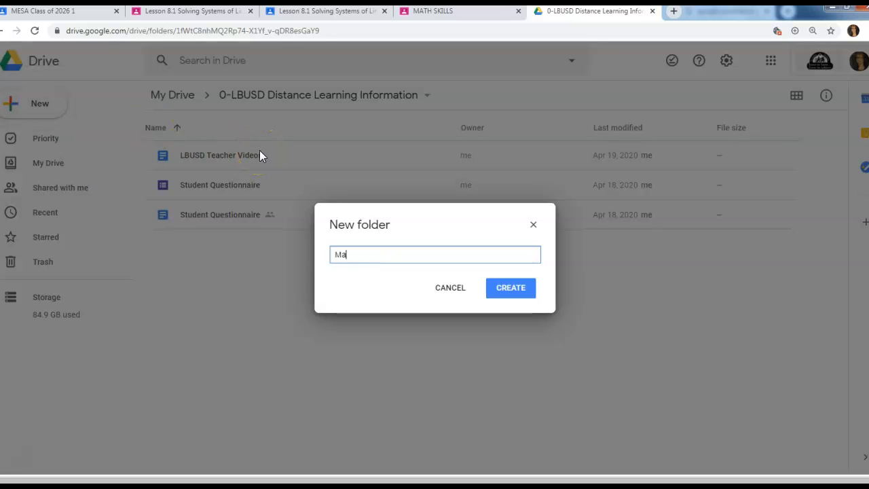
text(th Skills)
click(511, 288)
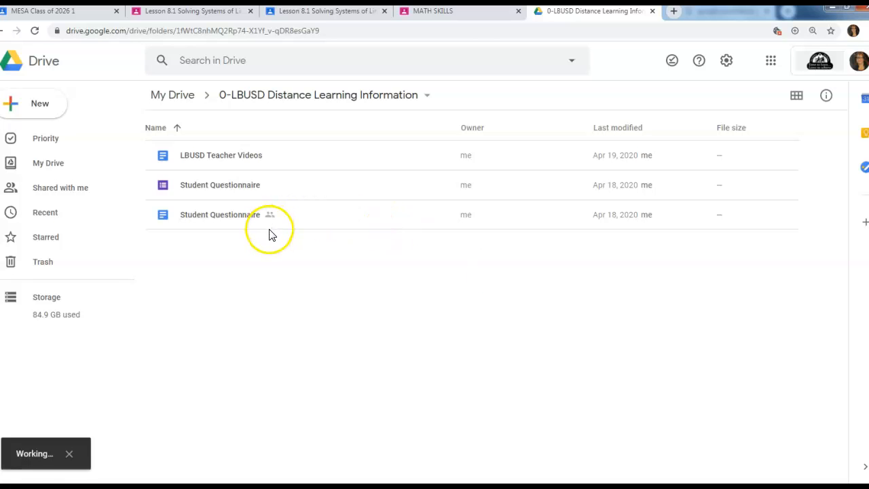
click(453, 33)
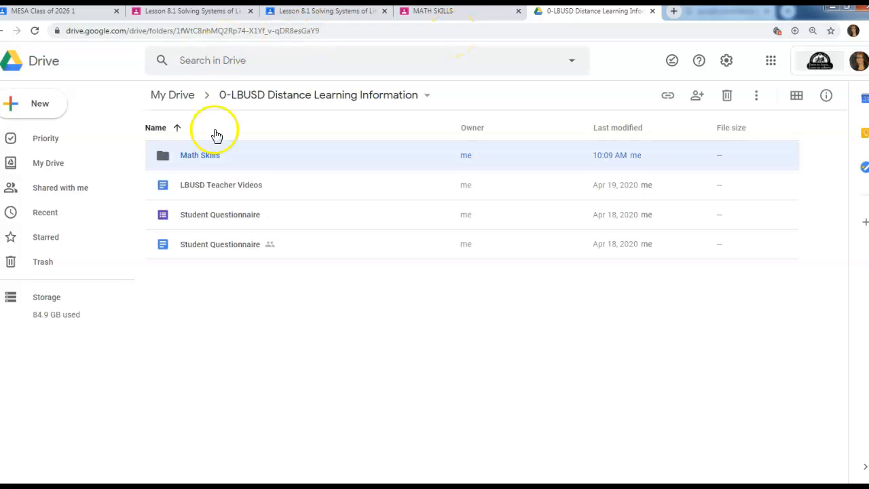
- Create a new Google Docs document inside the Math Skills folder
click(210, 156)
double_click(210, 157)
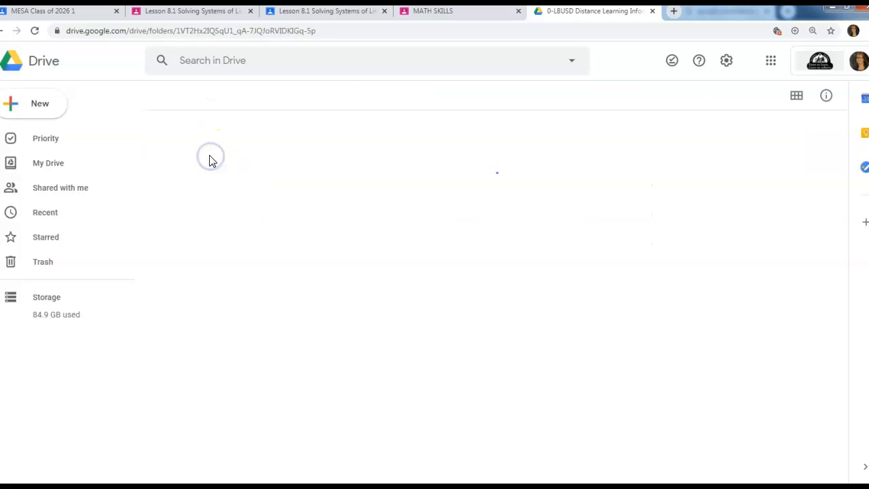
click(36, 109)
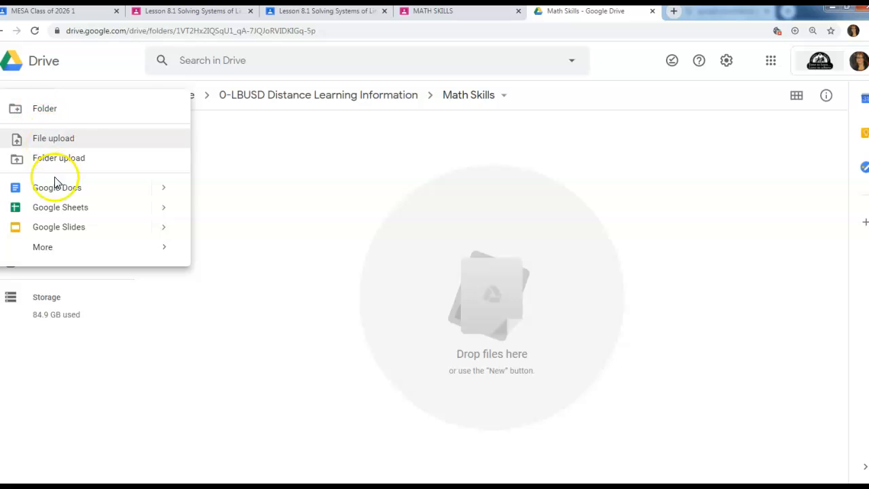
click(61, 187)
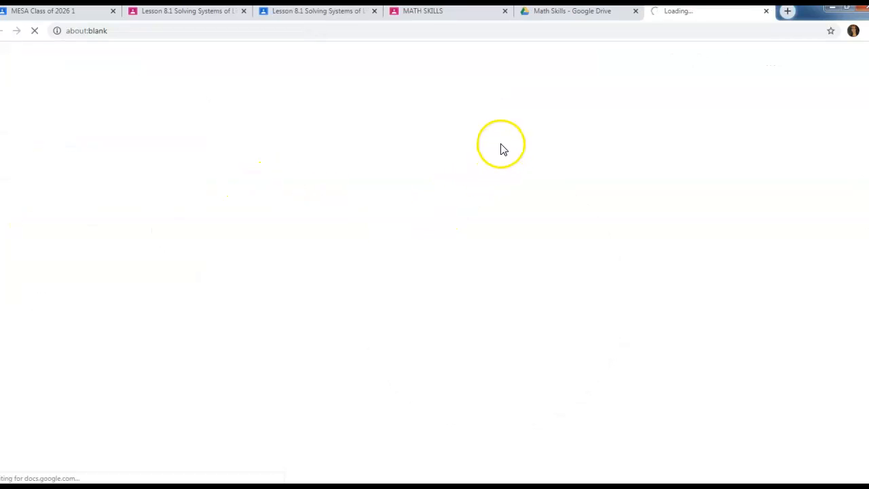
- Copy "Check for Understanding pg 259 #s 1-10" from the MATH SKILLS assignment into the blank document
click(464, 16)
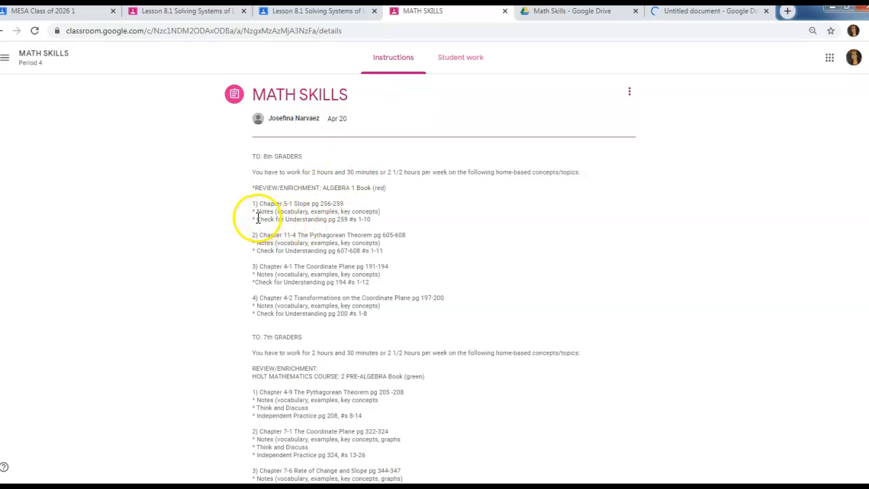
drag(356, 221, 376, 223)
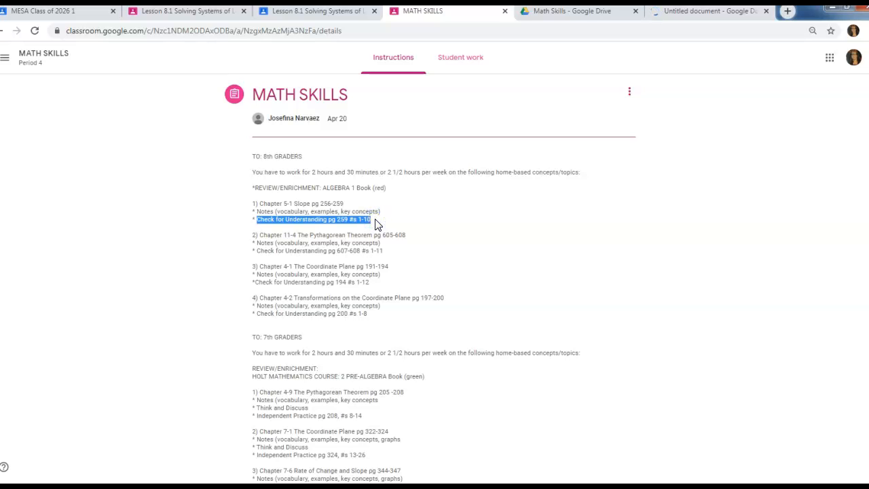
click(701, 13)
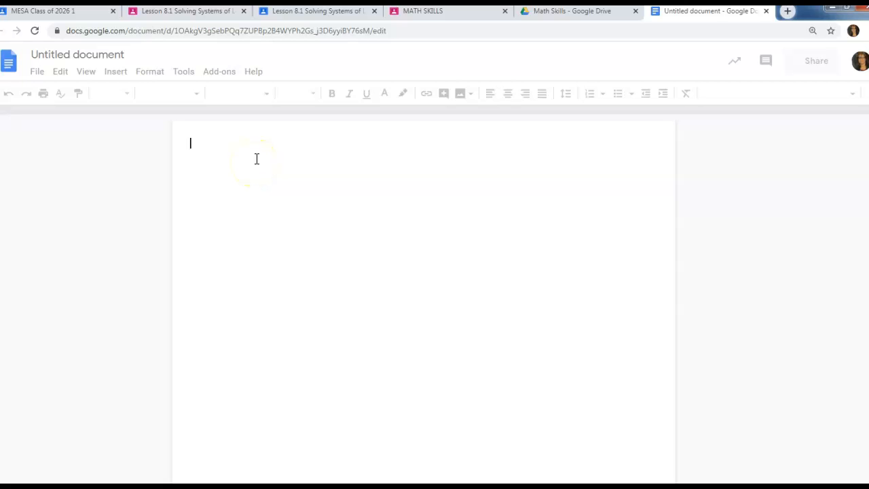
click(233, 149)
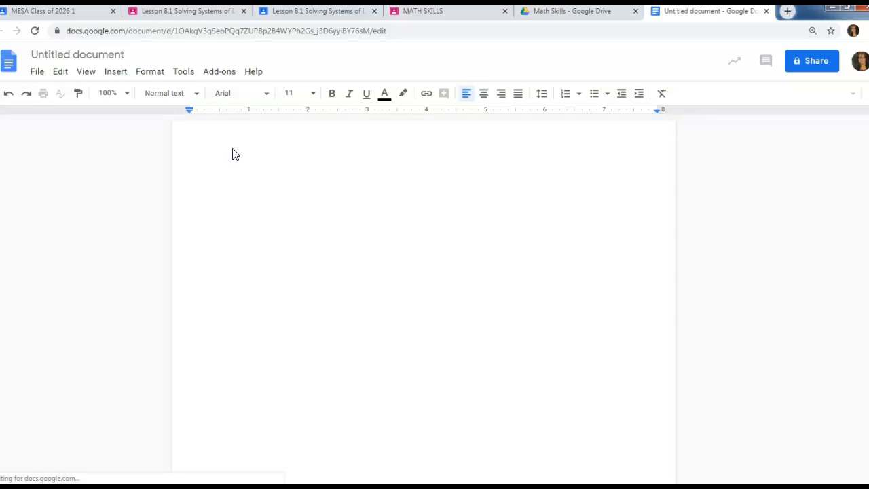
click(252, 163)
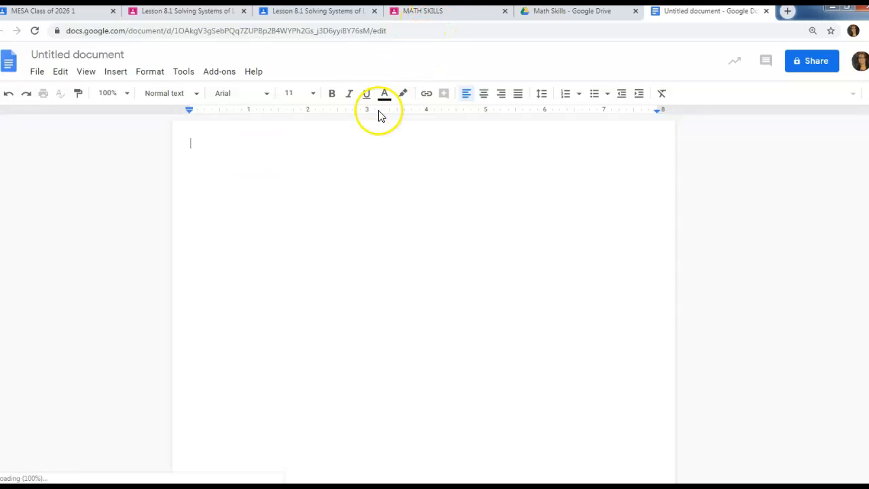
text(Check for Understanding pg 253 #s 1-10)
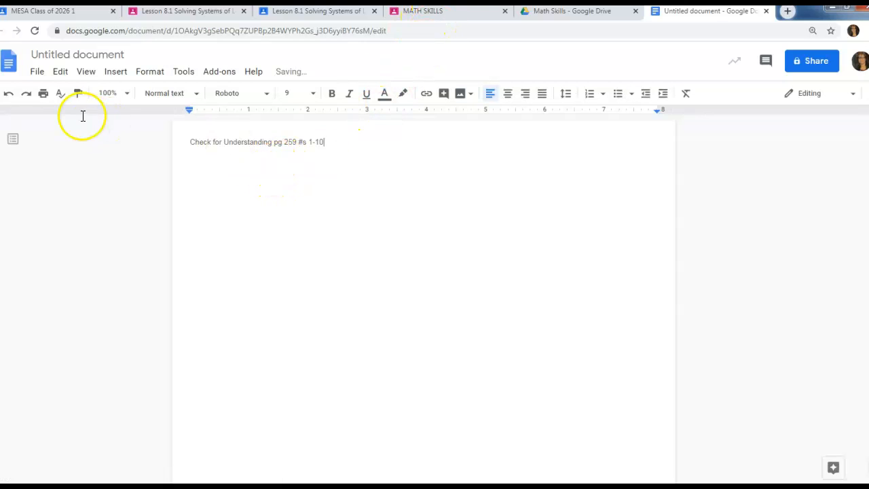
- Name the document "Check for Understanding pg 259 #s 1-10" and start a new line below the heading text
click(122, 55)
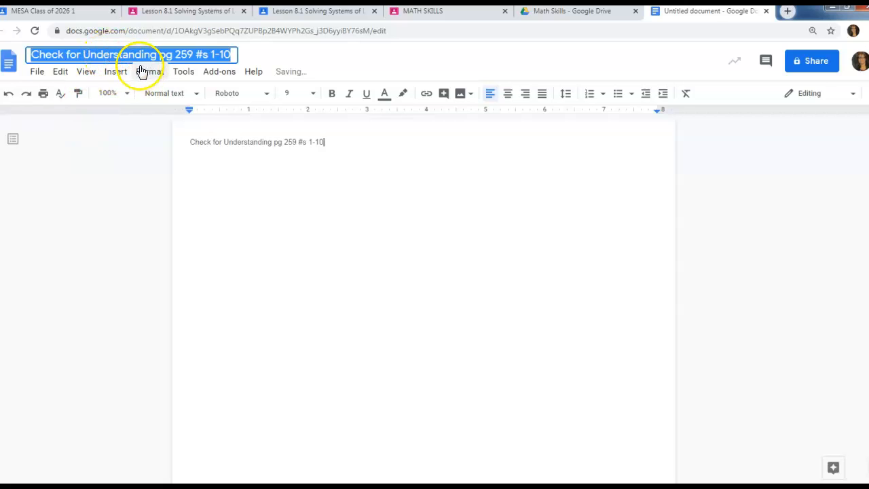
click(340, 142)
key(Return)
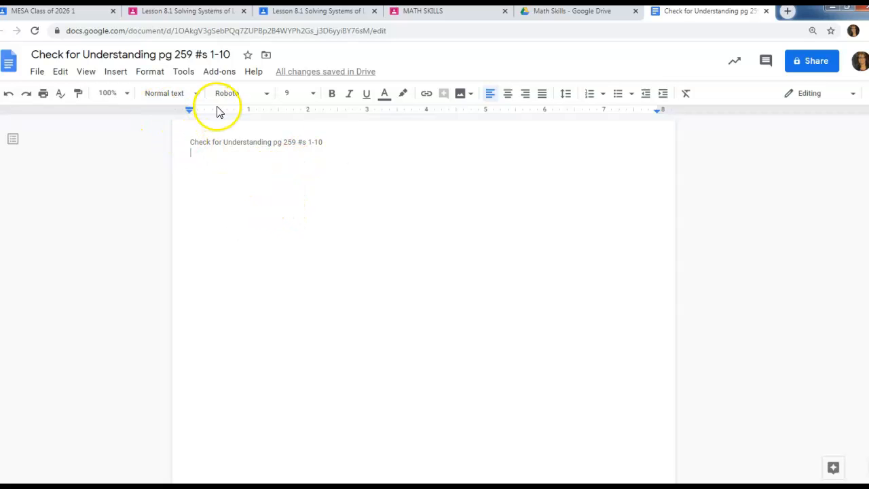
- Open chap05.pdf from My Drive and go to the Check for Understanding exercises on textbook page 259
click(569, 13)
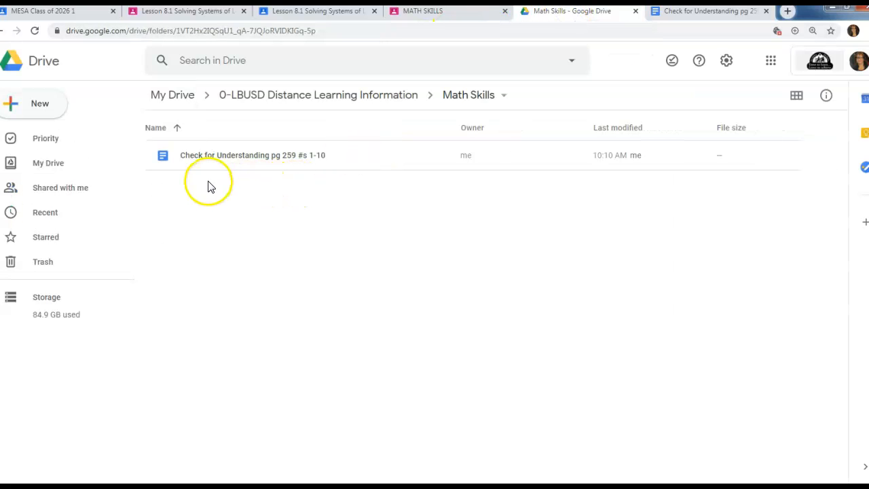
click(49, 165)
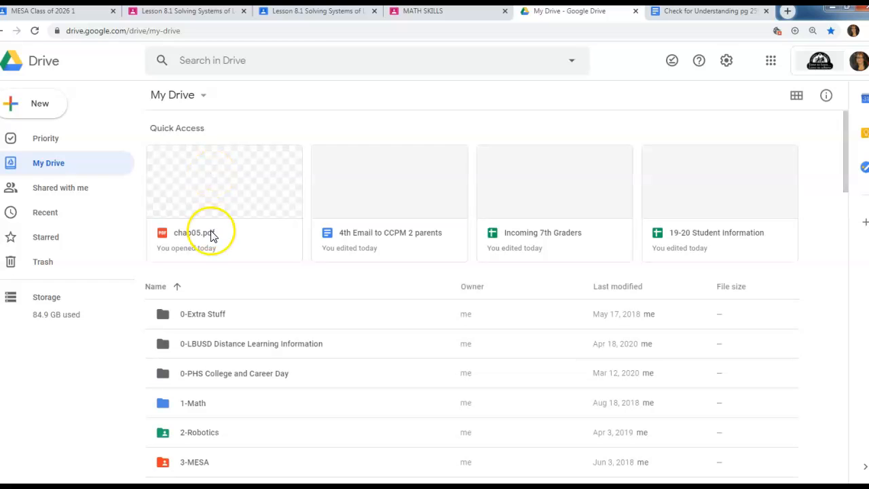
click(222, 181)
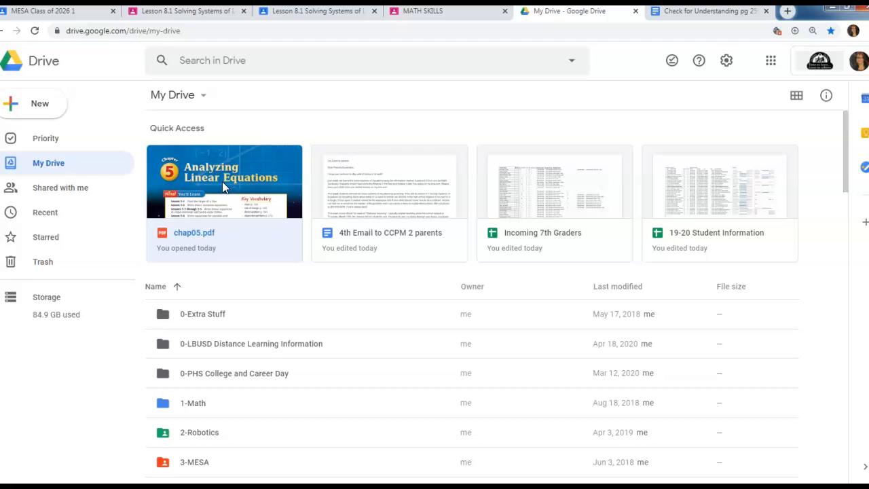
double_click(222, 181)
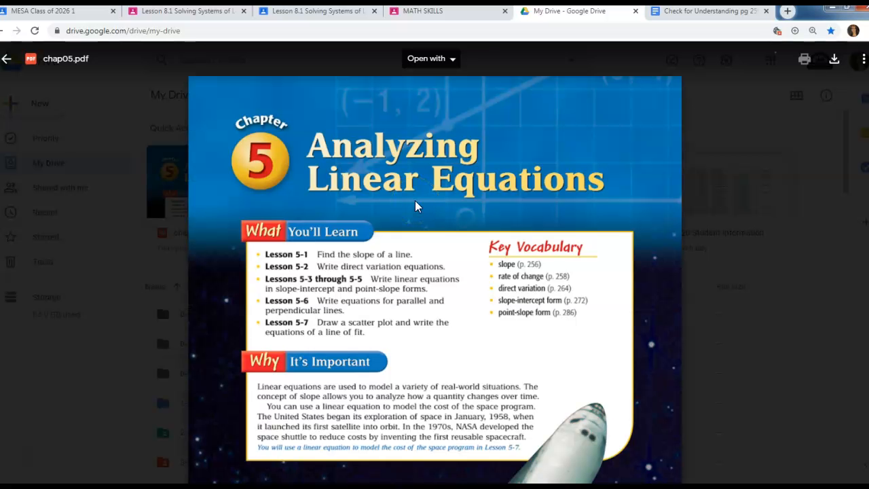
scroll(415, 201, down, 5)
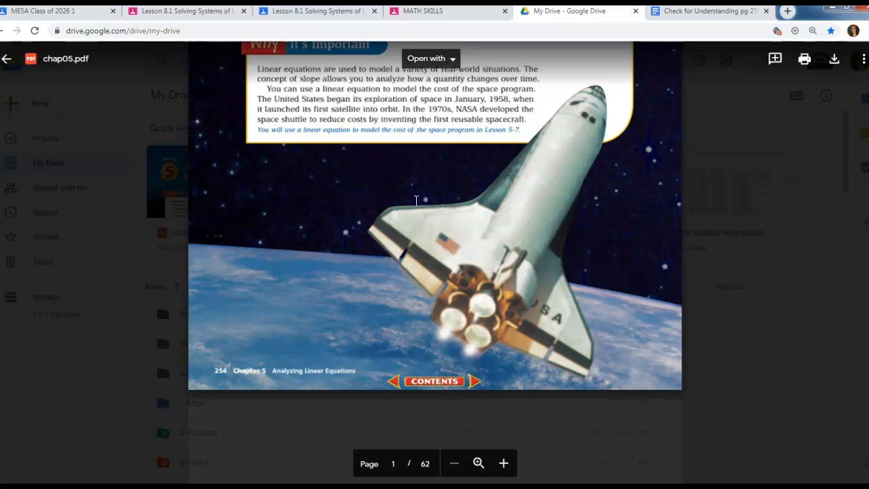
scroll(416, 200, down, 3)
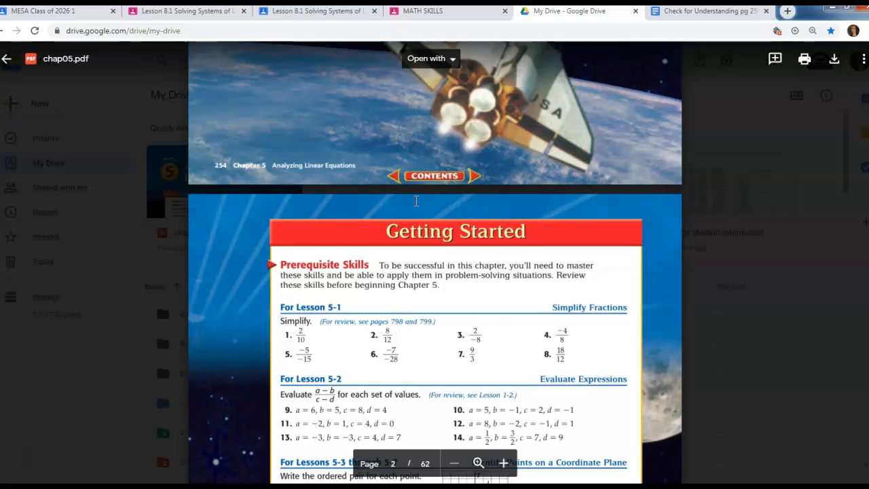
scroll(417, 200, down, 1)
scroll(416, 200, down, 17)
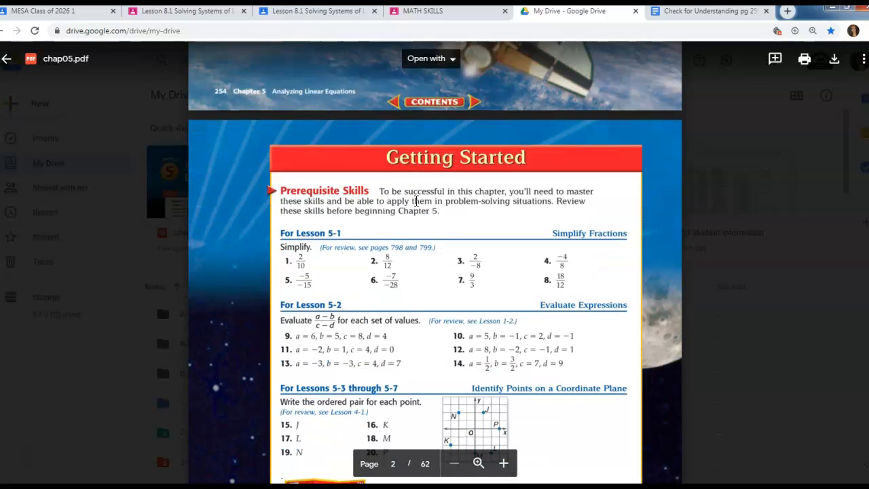
scroll(417, 201, down, 20)
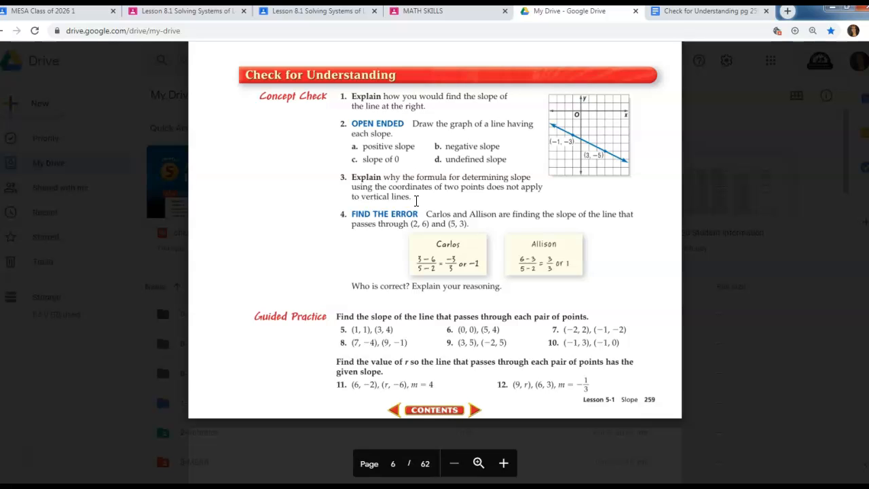
scroll(417, 201, up, 1)
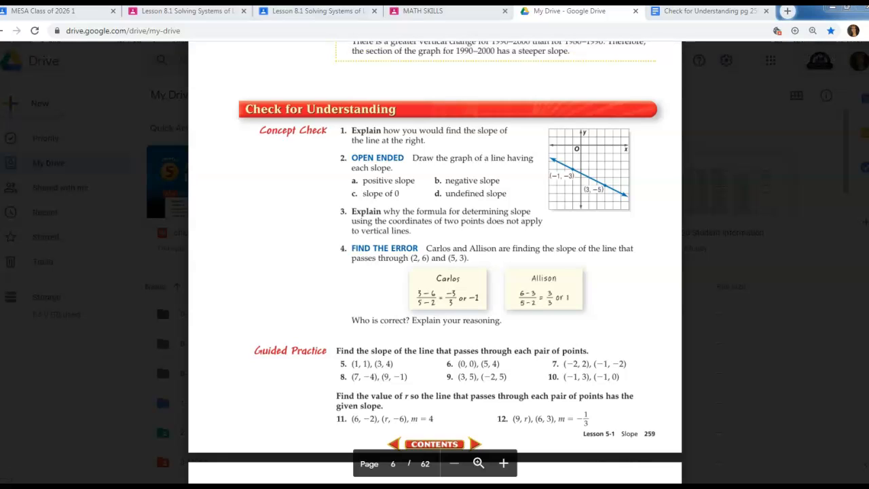
- Capture the Check for Understanding exercises on page 259 of chap05.pdf with the Snipping Tool
key(super)
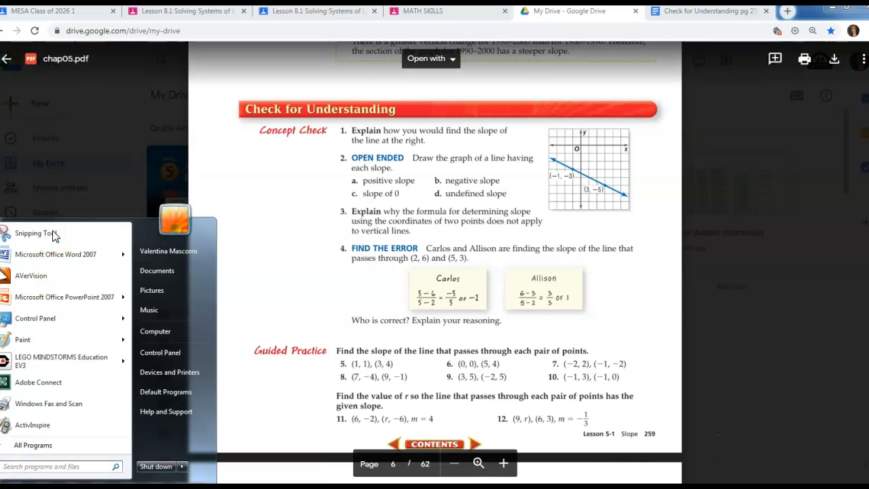
click(55, 235)
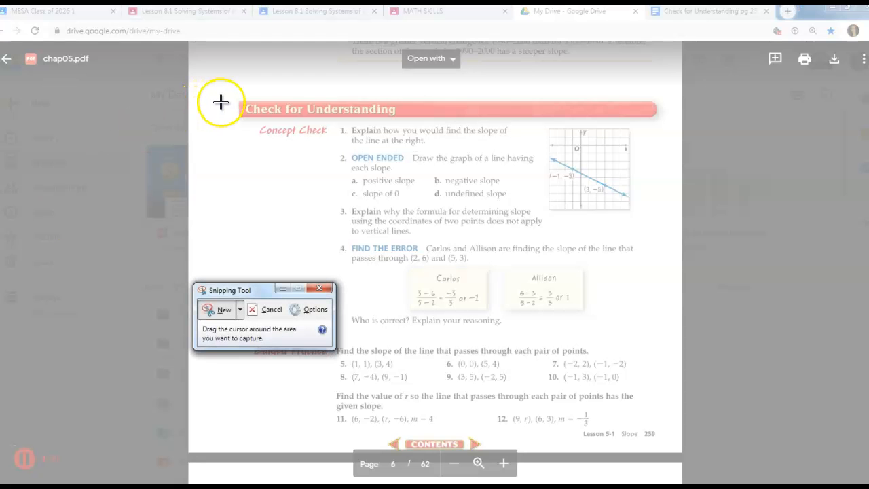
drag(228, 93, 668, 440)
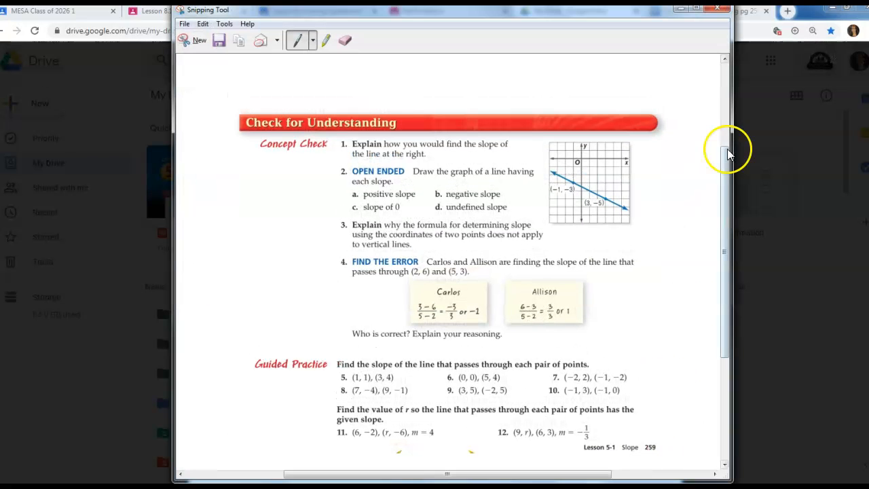
- Paste the captured exercises below the heading in the Check for Understanding document and start a new line beneath the image
click(681, 12)
click(720, 12)
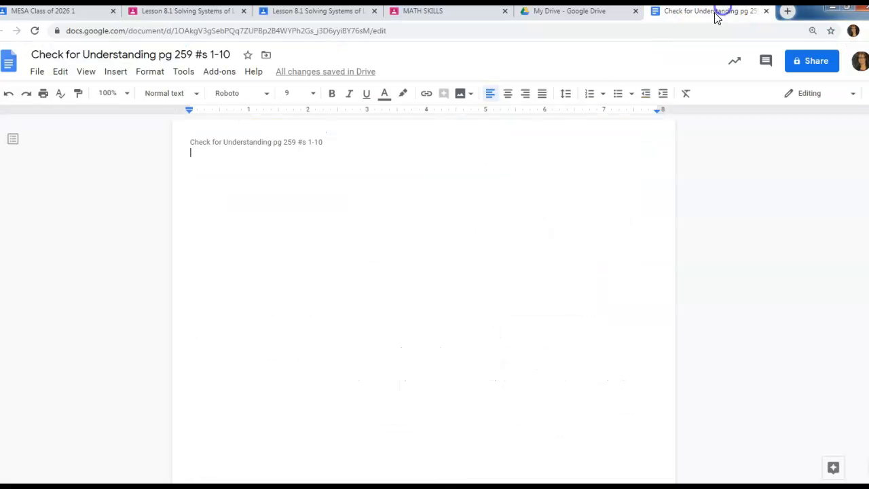
key(ctrl+v)
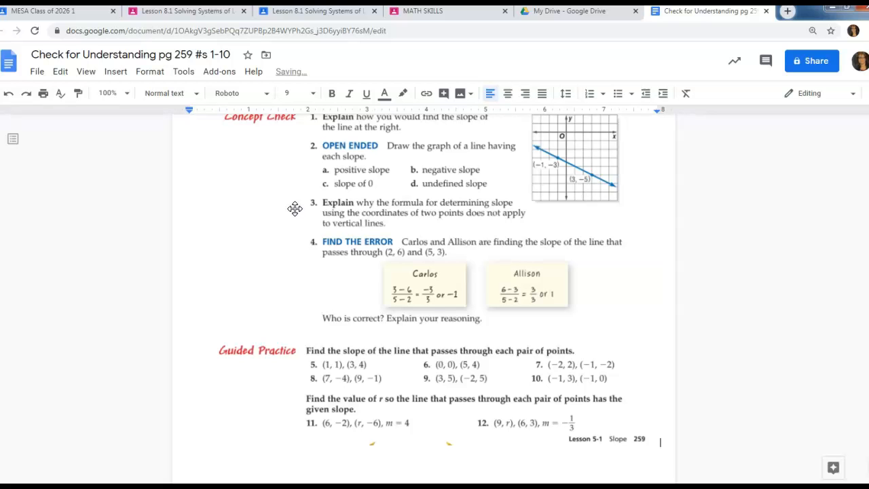
scroll(295, 209, up, 1)
scroll(295, 209, down, 3)
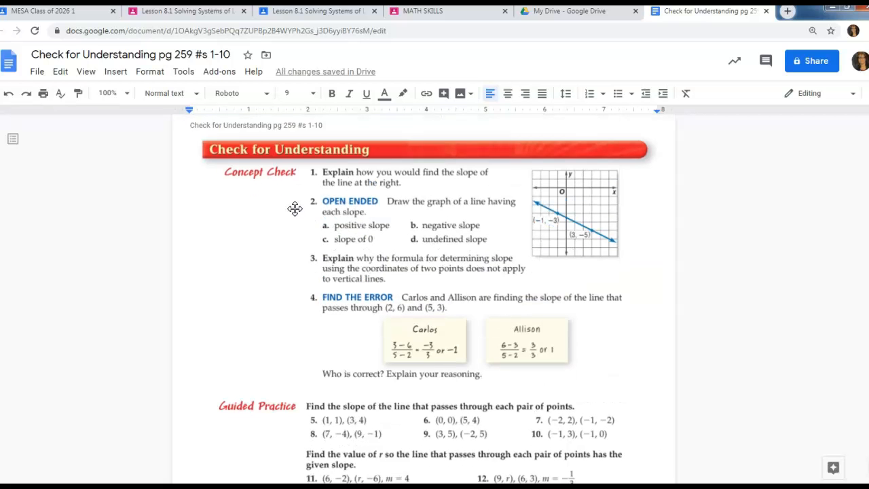
key(Return)
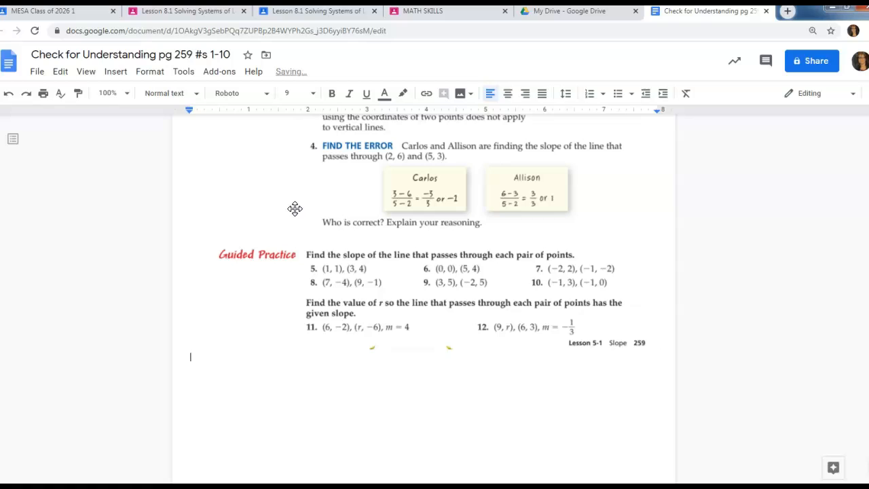
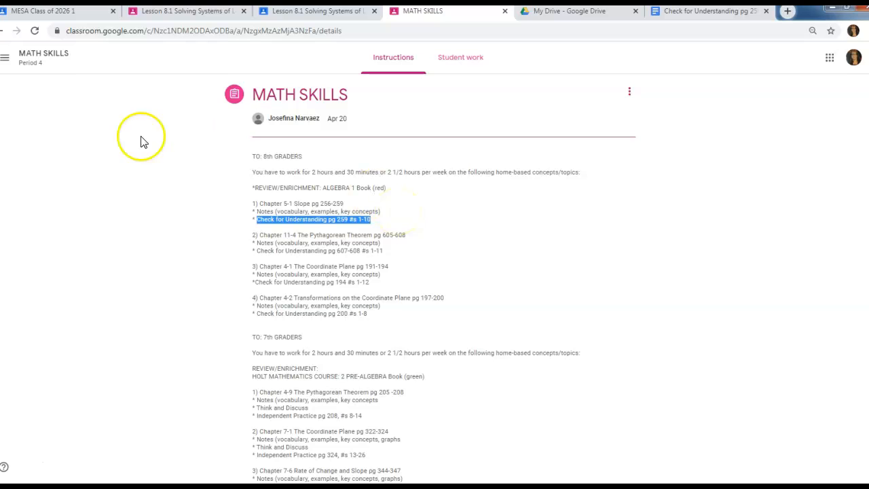
- Start a MATH SKILLS Period 4 assignment titled "Check for Understanding pg 259 #s 1-10" with instructions "Show your work on the google document attached below."
click(41, 57)
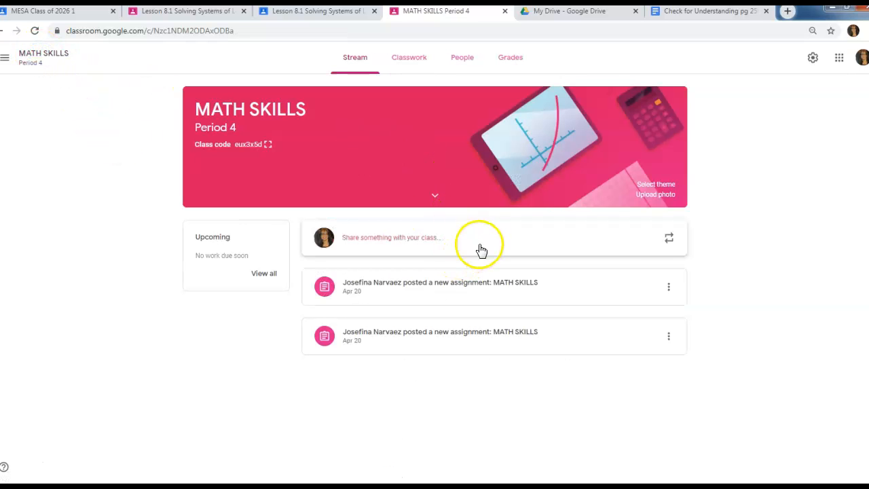
click(414, 60)
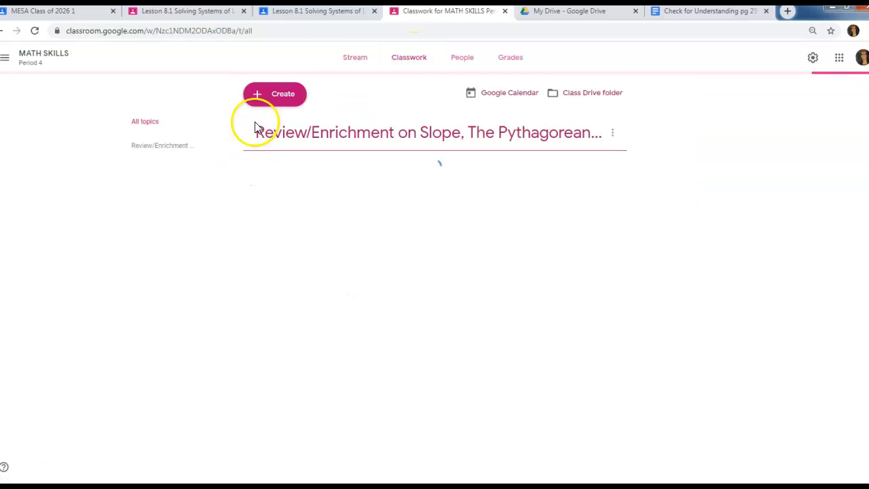
click(279, 100)
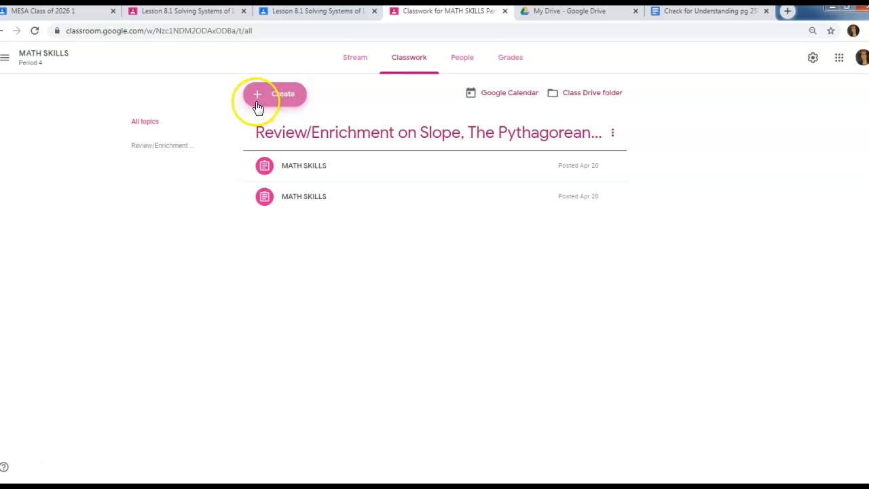
click(260, 99)
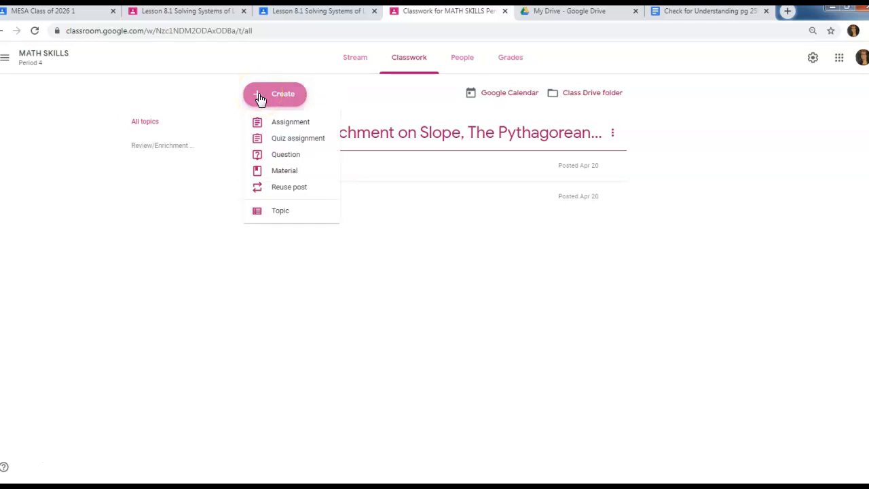
click(286, 123)
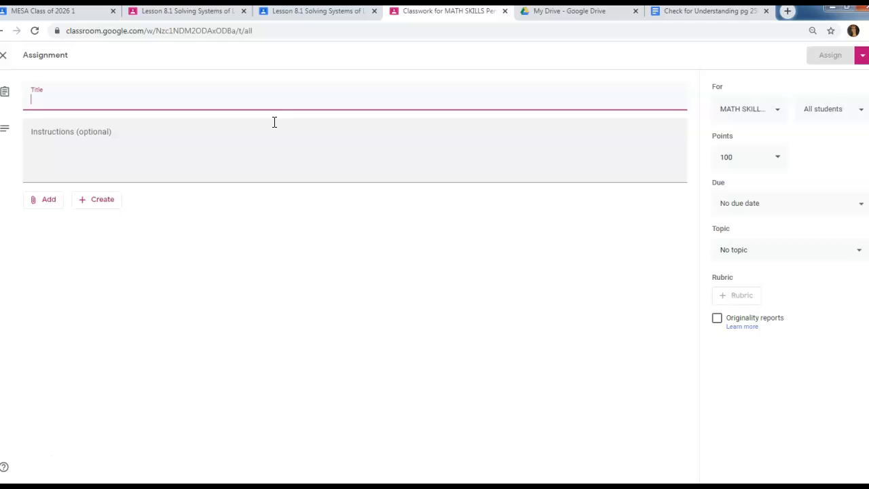
text(Check for Understanding pg 259 #s 1-10)
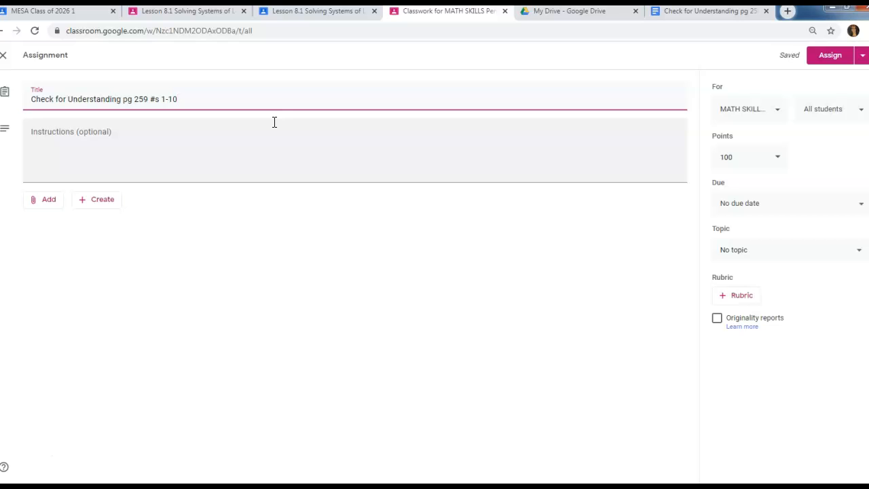
click(94, 142)
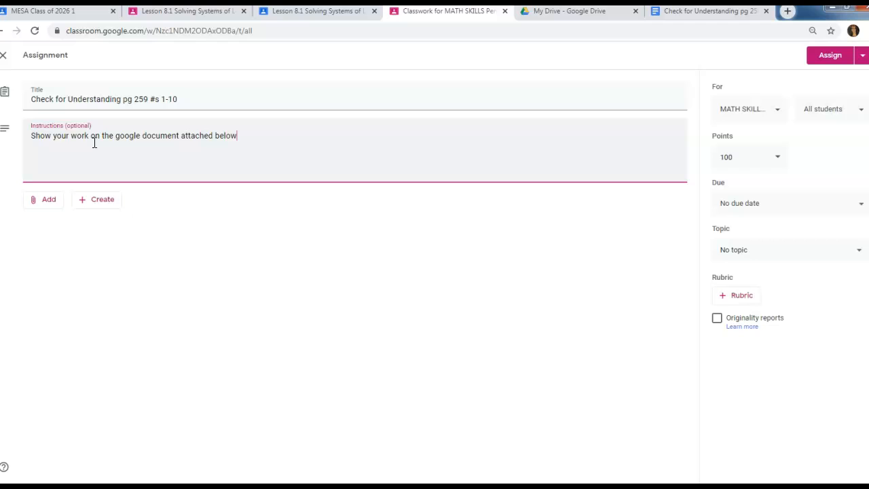
- Attach the Check for Understanding pg 259 #s 1-10 document from Google Drive and set it to make a copy for each student
click(51, 202)
click(57, 222)
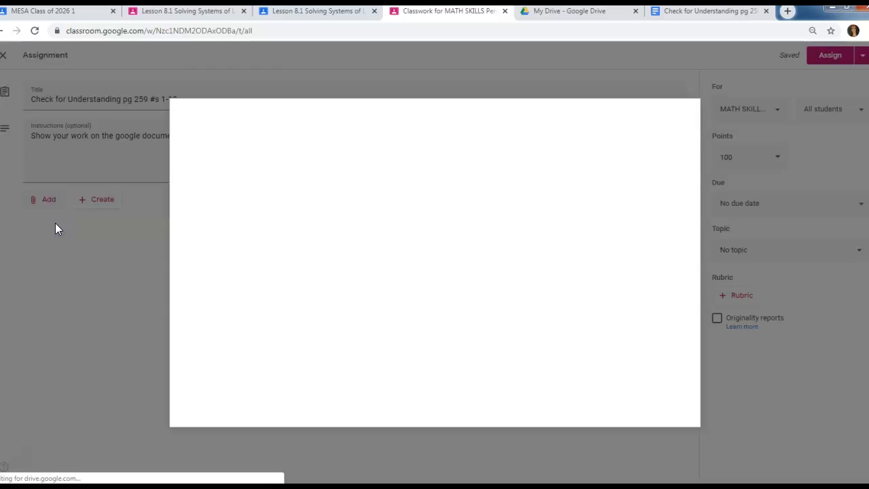
click(233, 220)
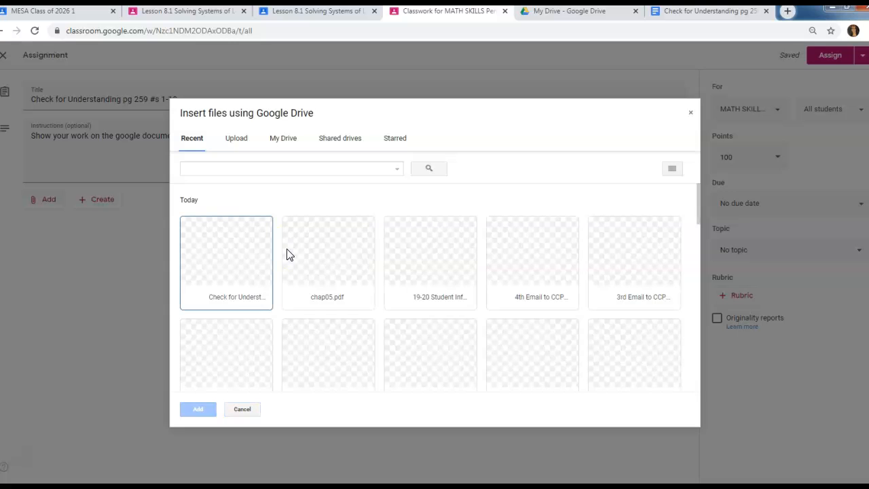
click(238, 269)
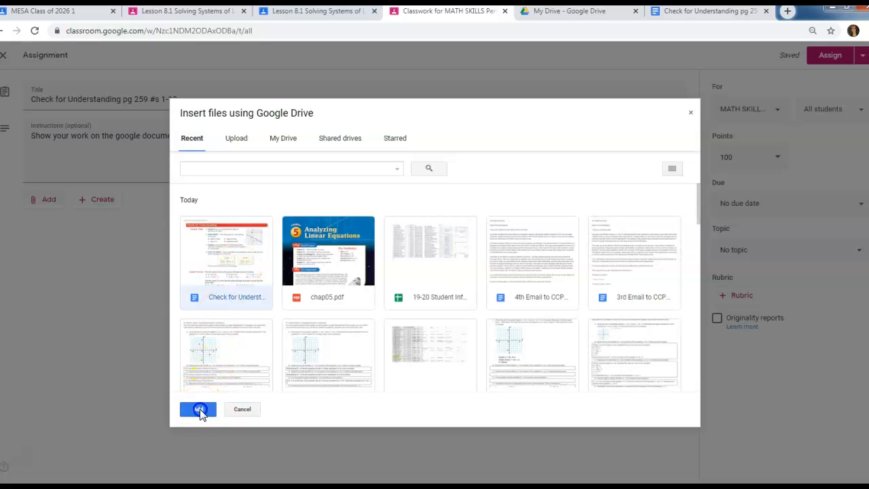
click(198, 408)
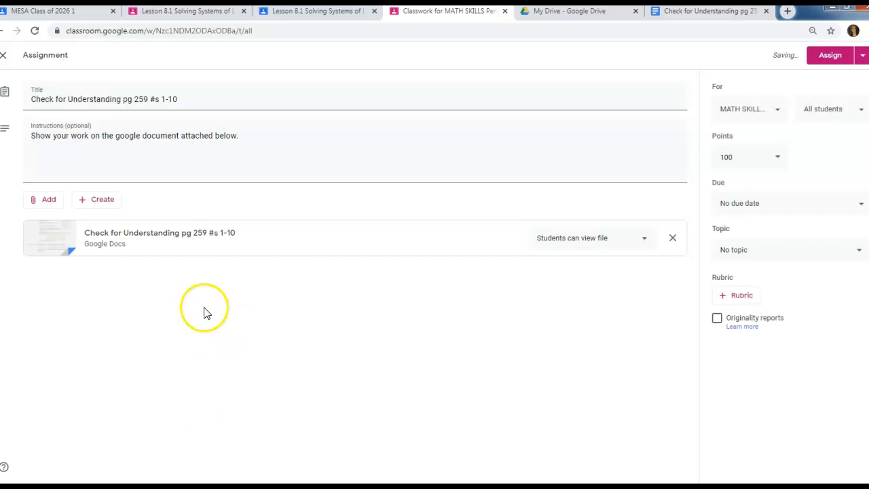
click(601, 239)
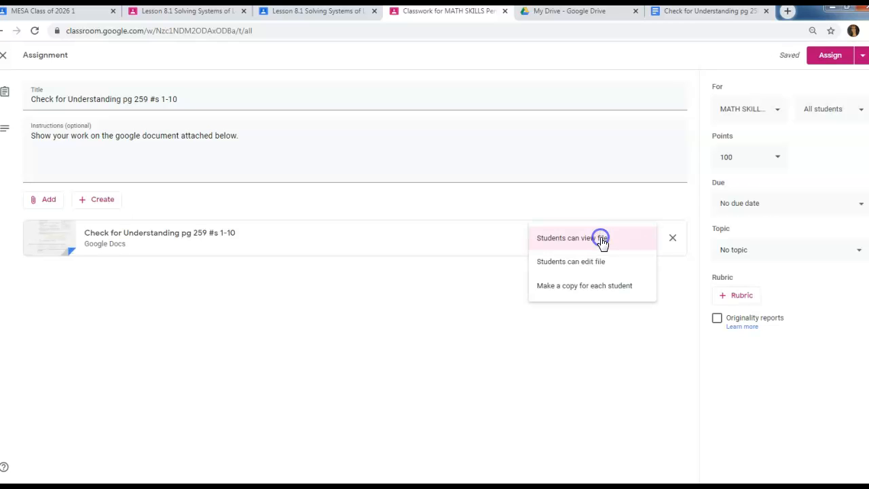
click(598, 293)
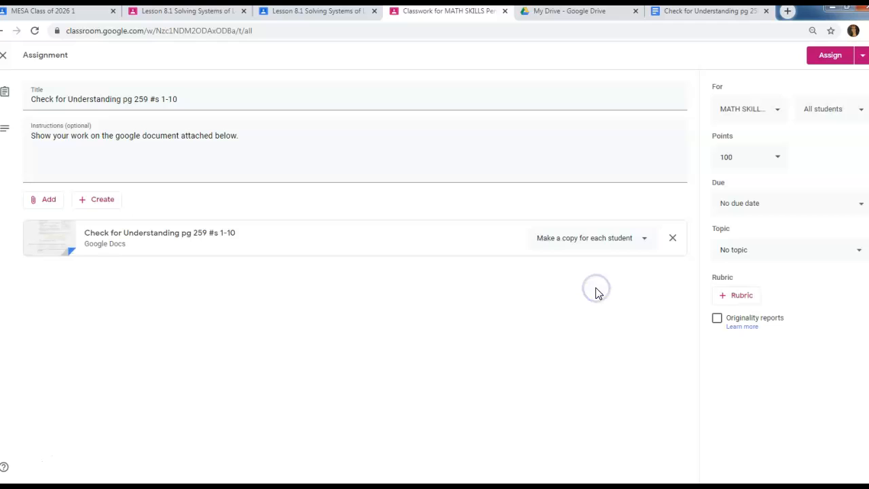
- Set the assignment's points to 10 and its due date to Apr 22, 2020
click(753, 158)
key(BackSpace)
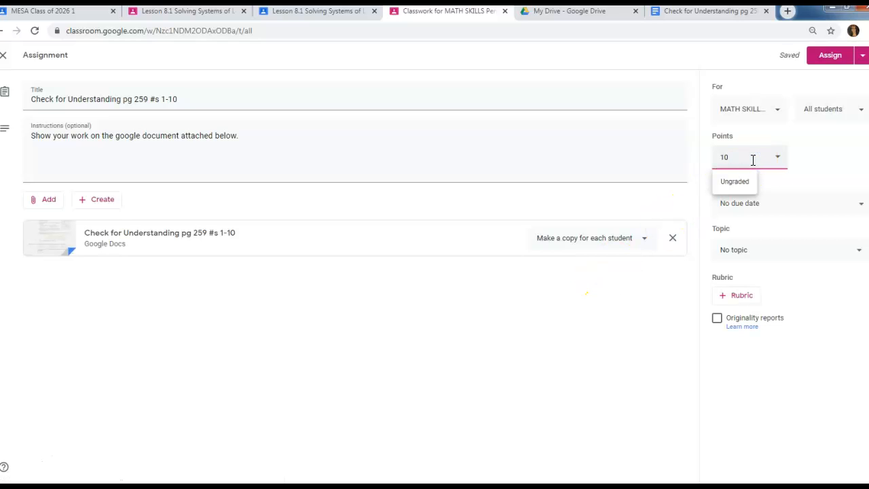
click(784, 204)
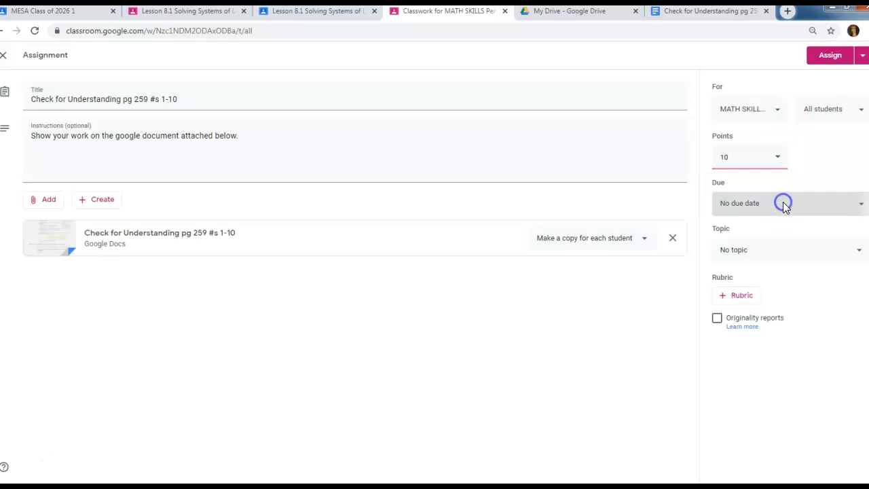
click(768, 246)
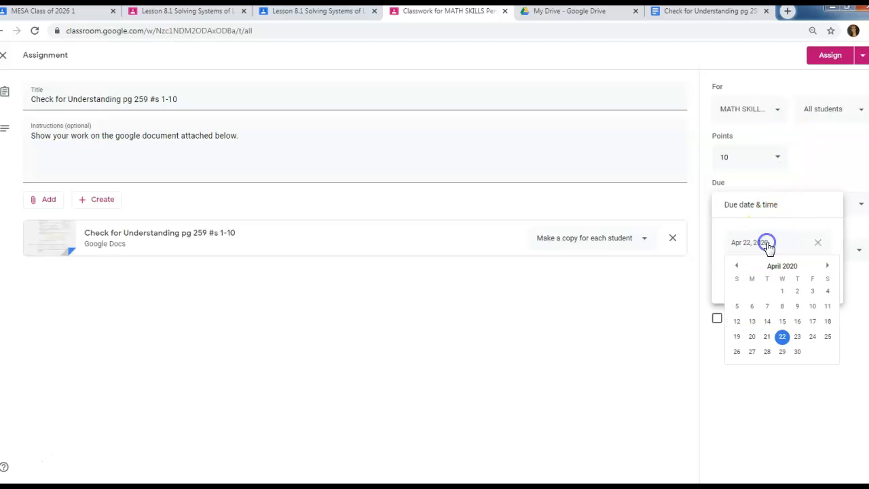
click(782, 337)
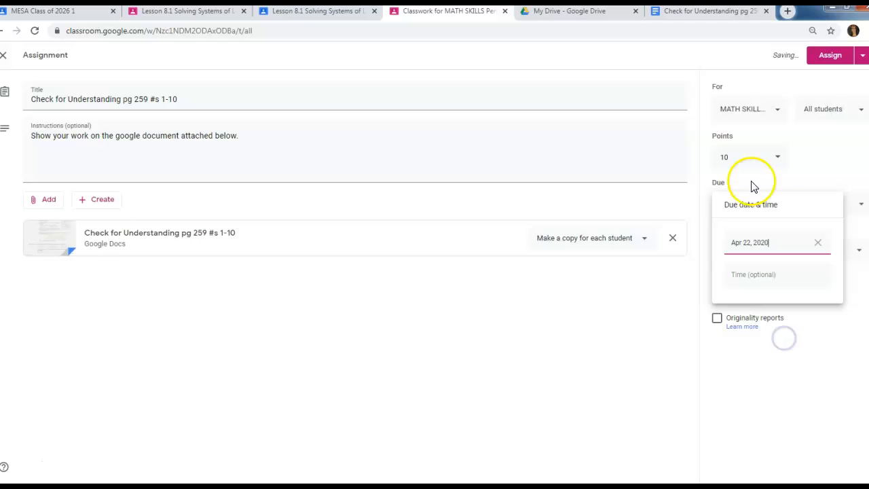
click(776, 111)
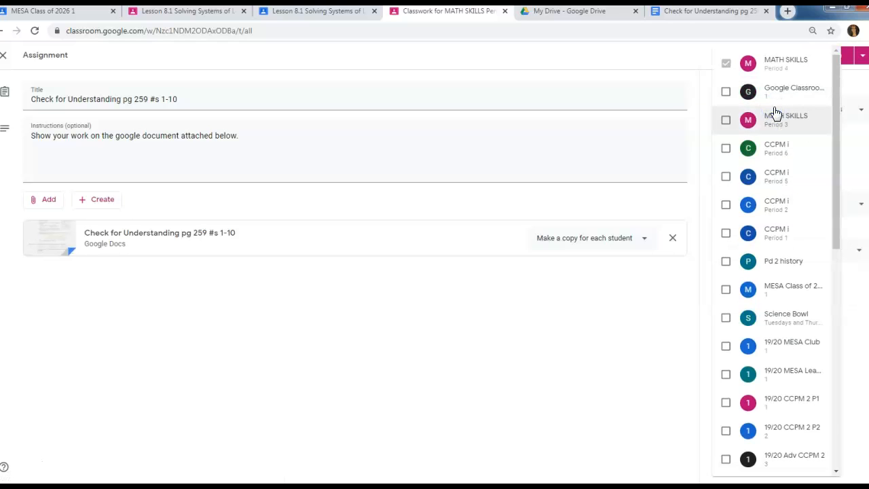
click(726, 123)
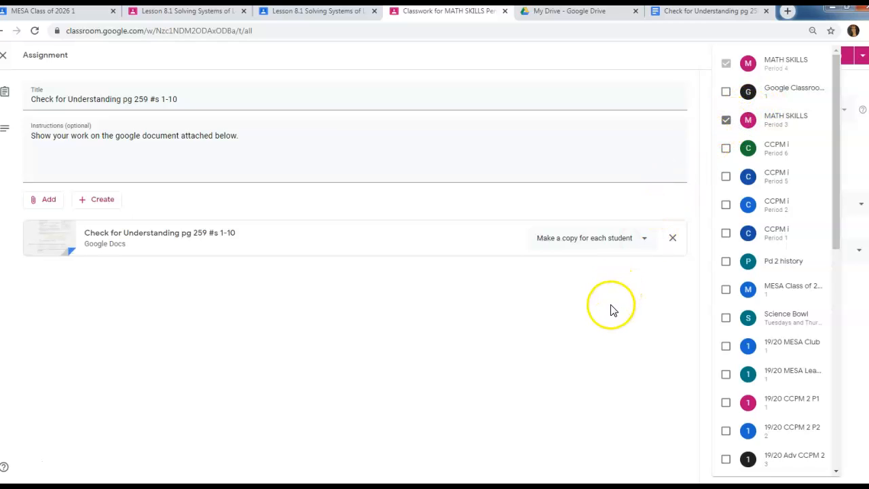
click(727, 122)
click(627, 311)
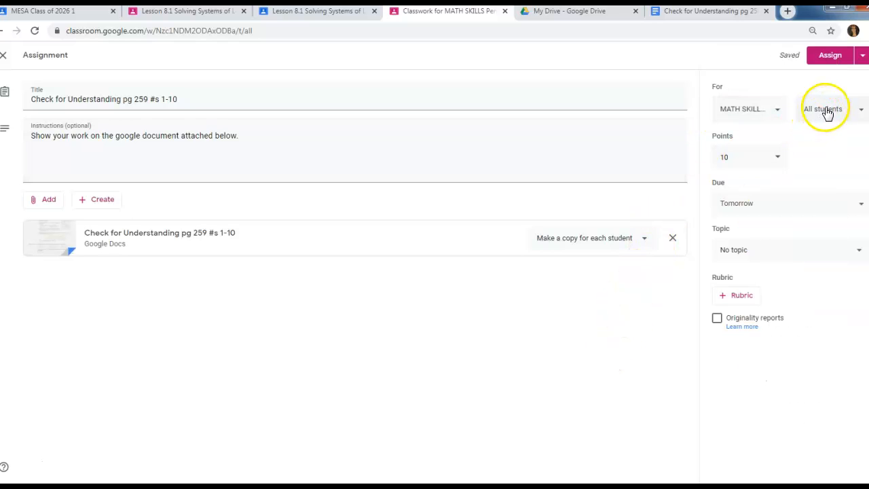
- Deselect all students and assign the work only to four individually chosen students
click(827, 109)
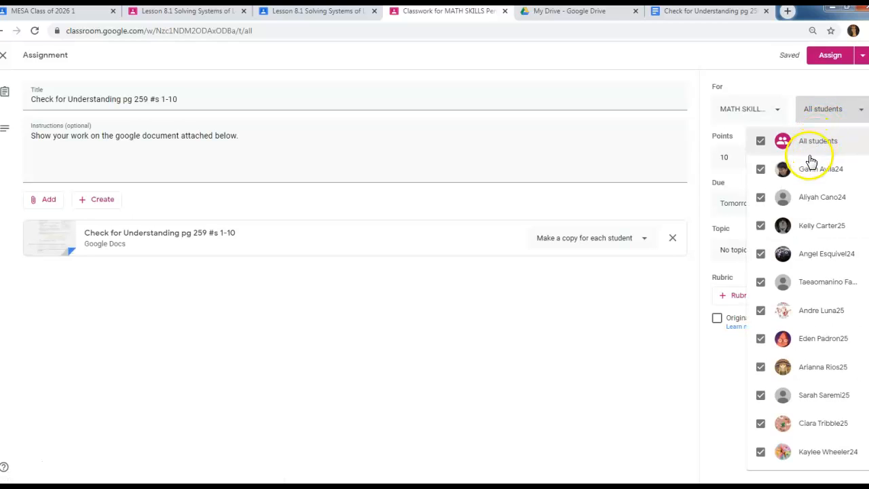
click(761, 140)
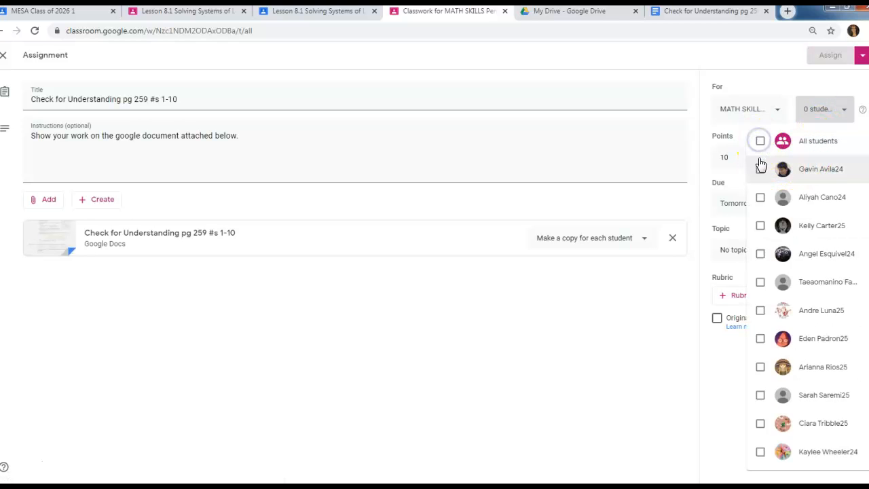
click(761, 169)
click(760, 197)
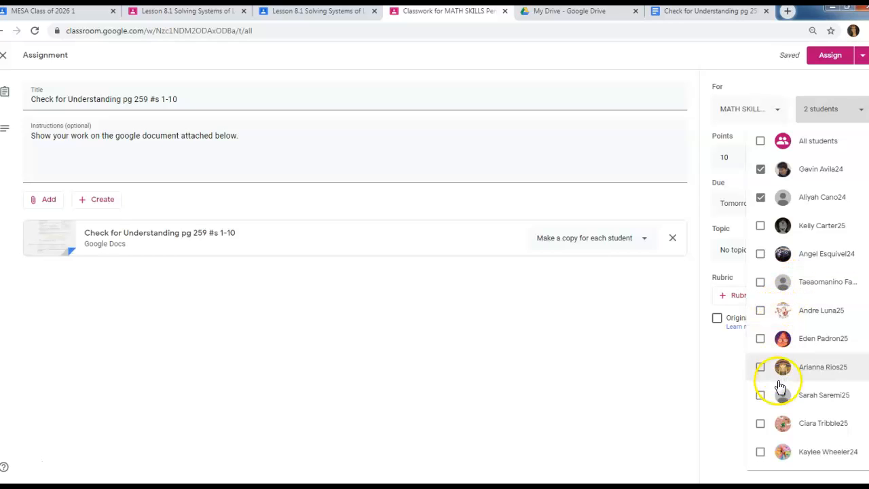
click(761, 454)
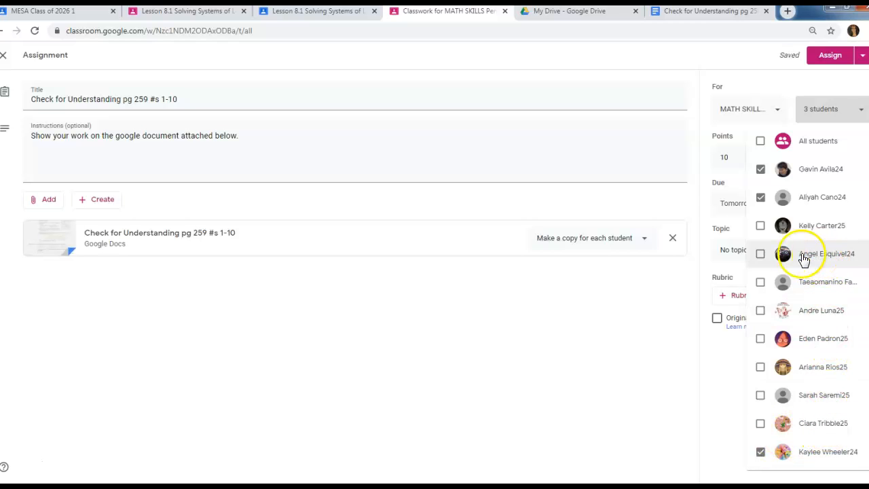
click(761, 256)
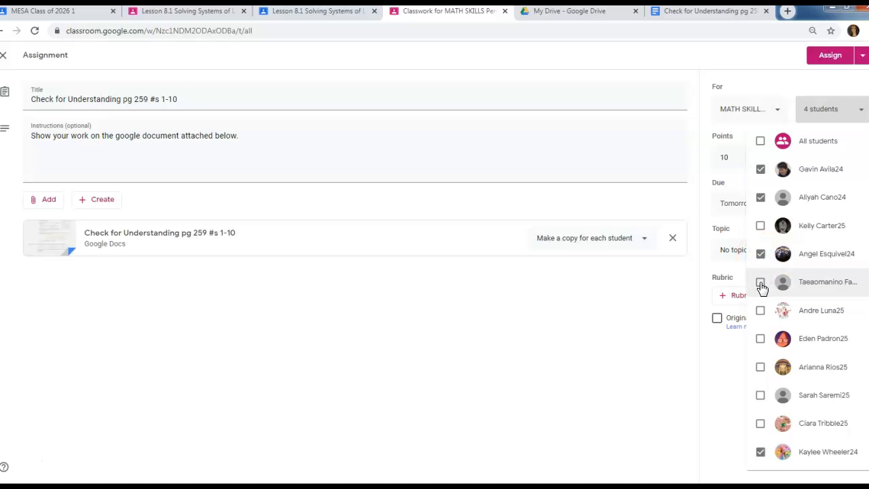
click(762, 284)
click(761, 282)
- Add the MATH SKILLS Period 3 class to the classes that receive the assignment
click(778, 112)
click(778, 110)
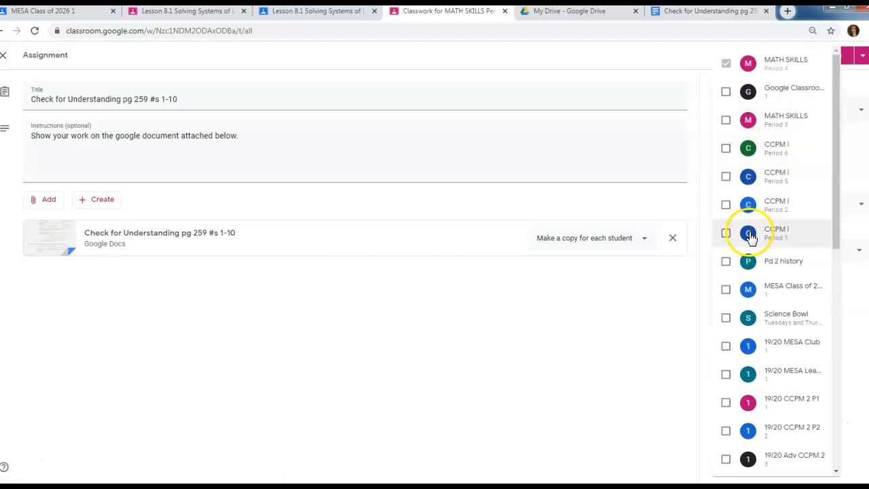
click(727, 123)
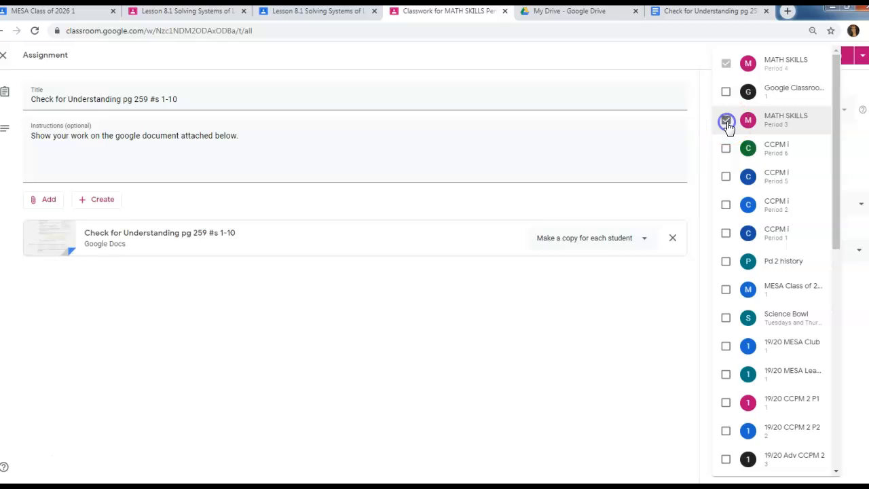
- Remove the MATH SKILLS Period 3 class from the classes that receive the assignment
click(642, 286)
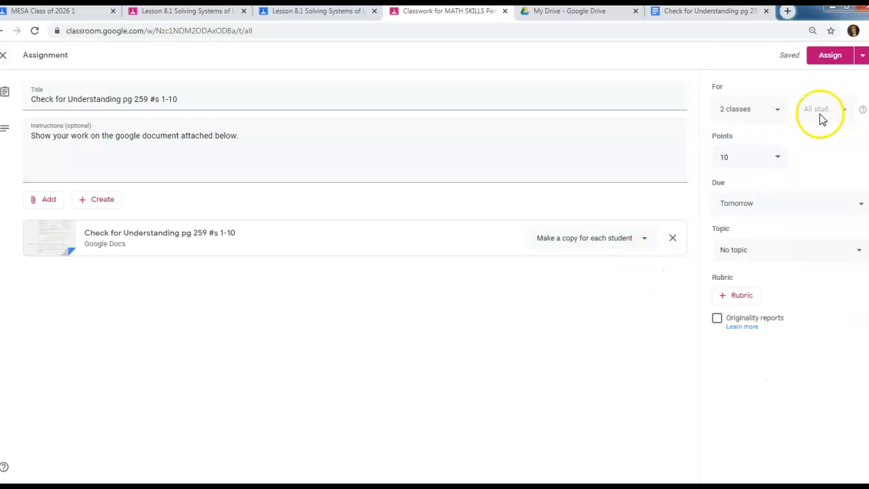
click(776, 111)
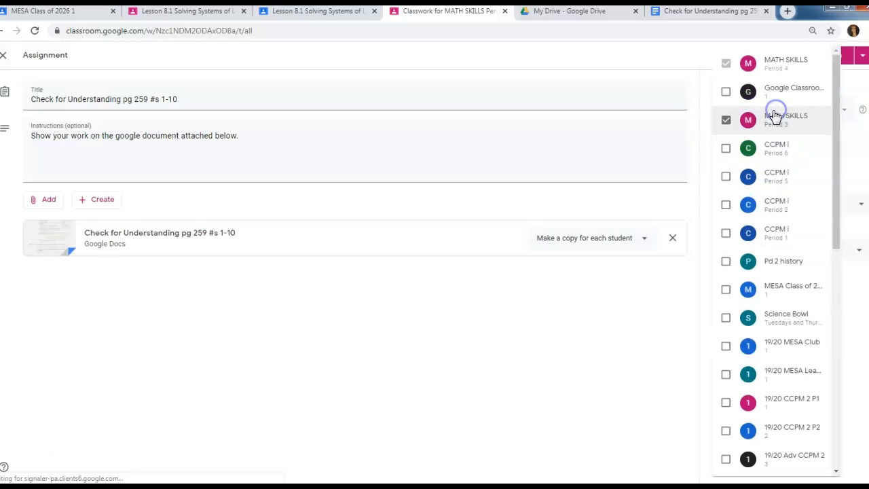
click(726, 119)
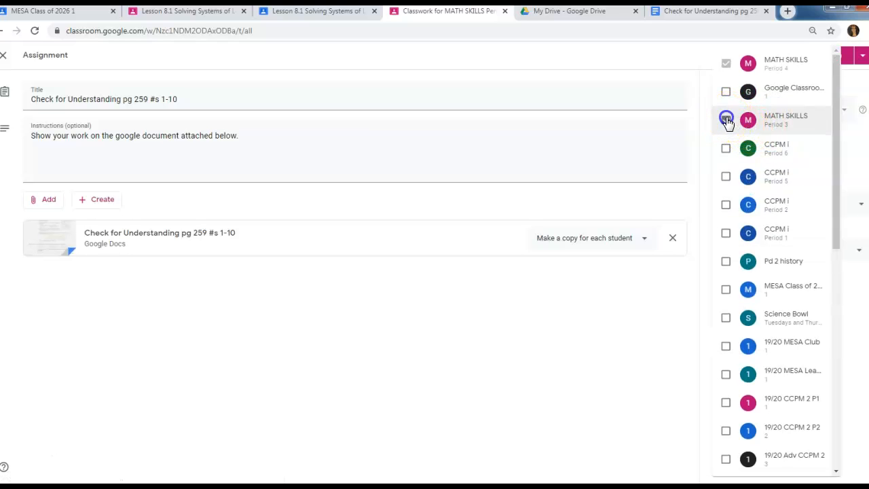
click(652, 293)
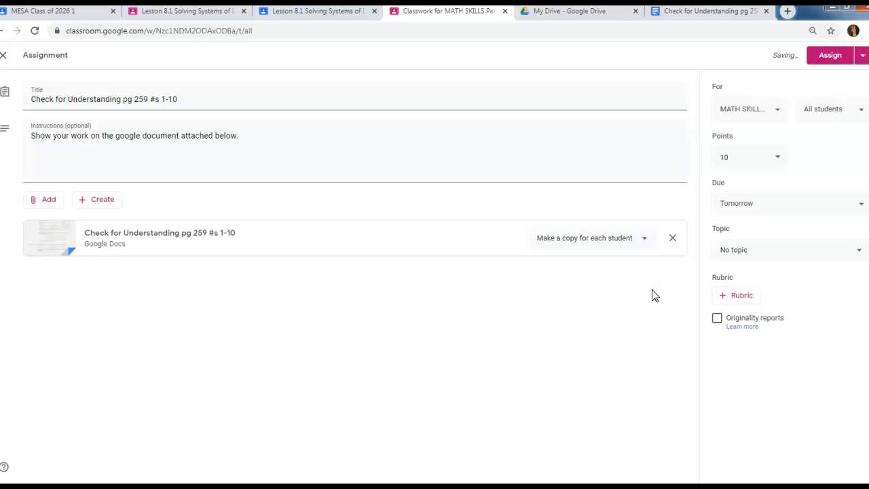
- Create the topic 8th Grade Assignments for the assignment and assign it to the class
click(768, 251)
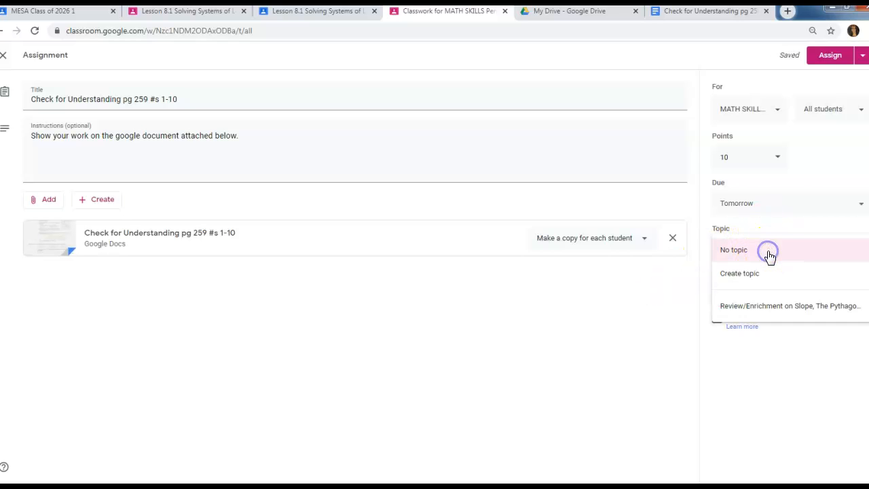
click(765, 276)
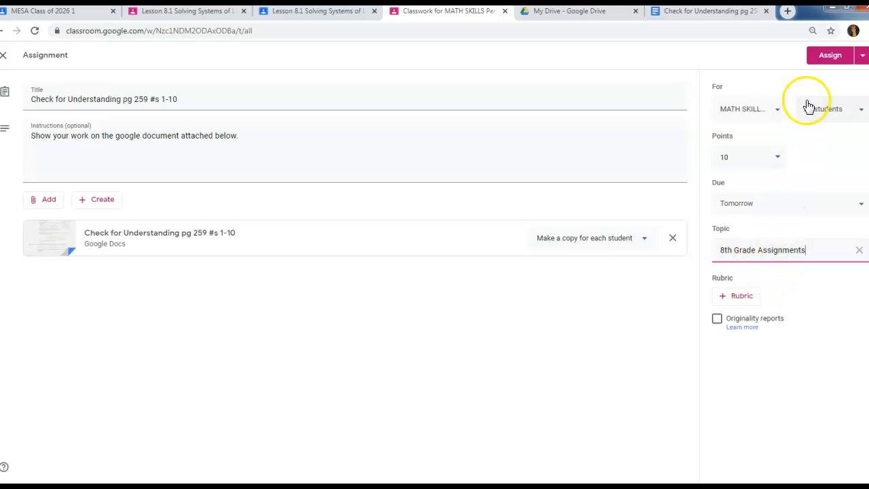
click(831, 60)
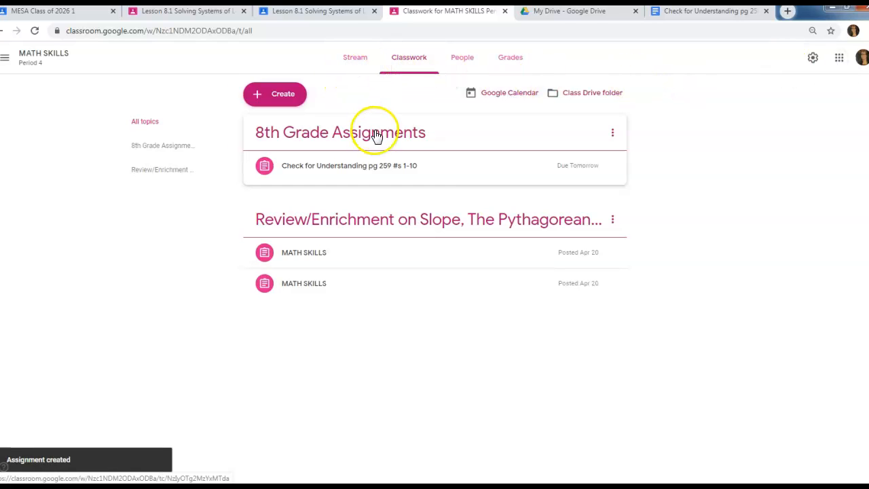
- Open the posted Check for Understanding pg 259 #s 1-10 assignment for editing
click(448, 165)
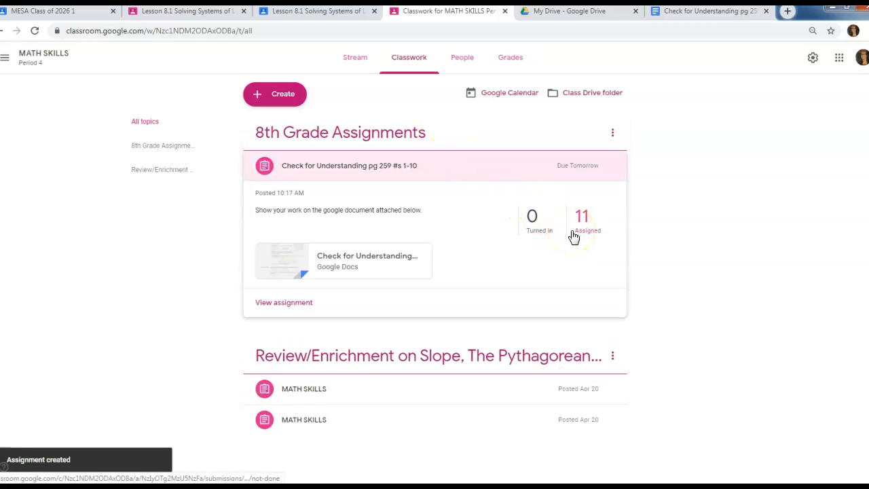
click(612, 134)
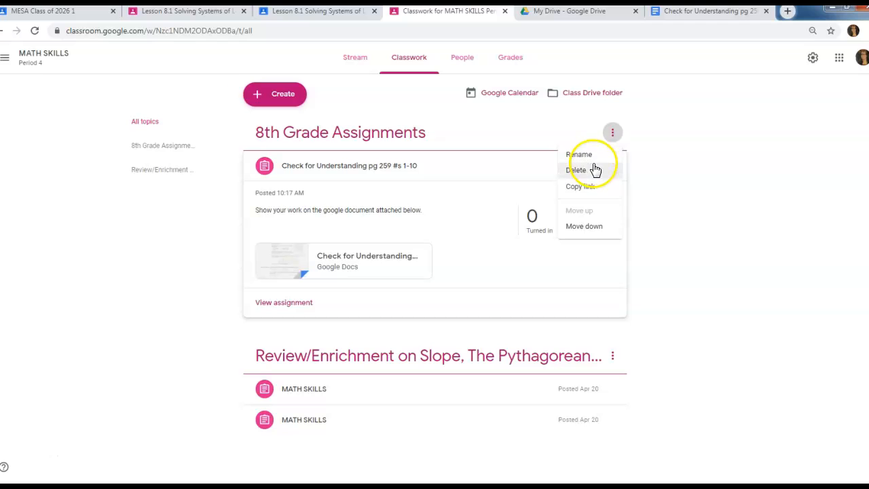
click(463, 165)
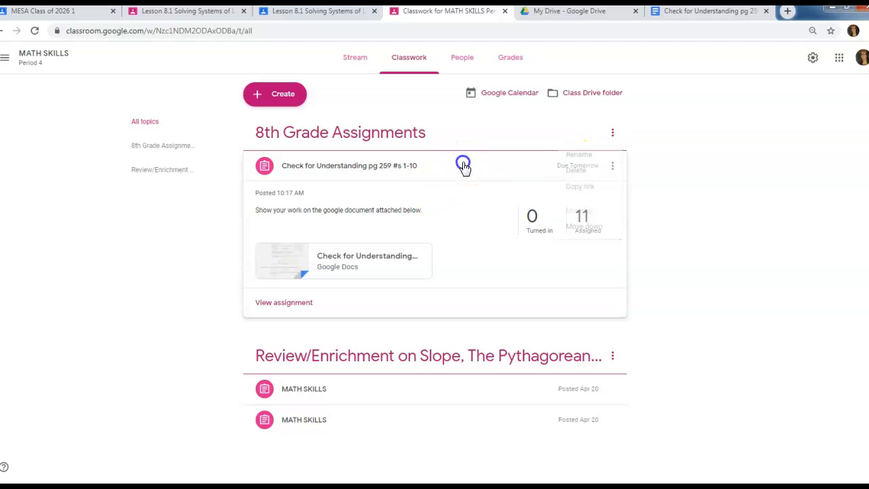
click(613, 165)
click(591, 188)
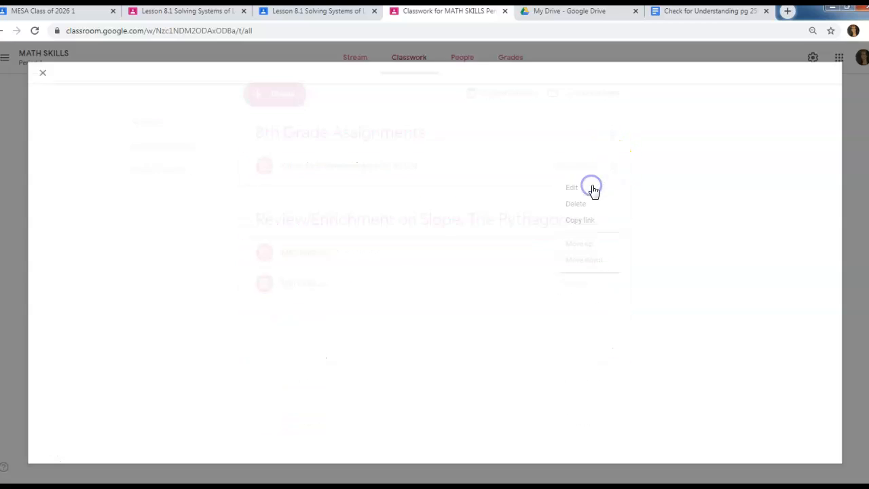
- Deselect all students, assign the work only to four individually chosen students, and save the edited assignment
click(777, 114)
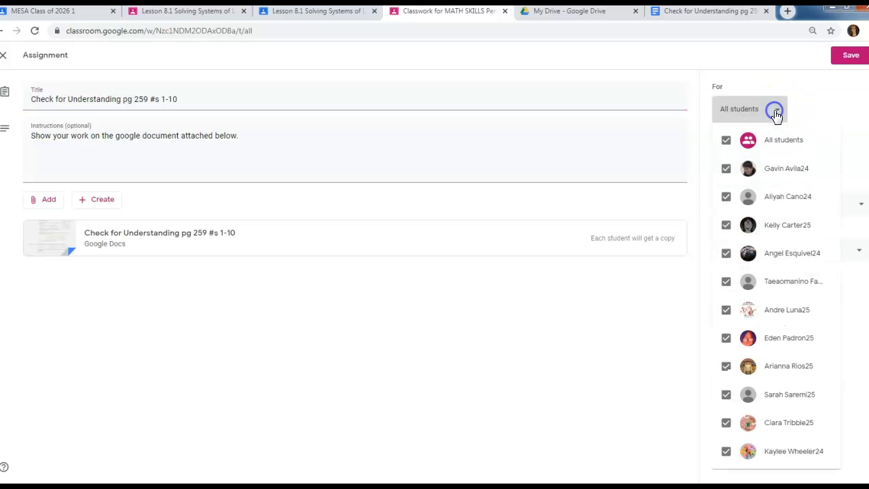
click(724, 140)
click(726, 169)
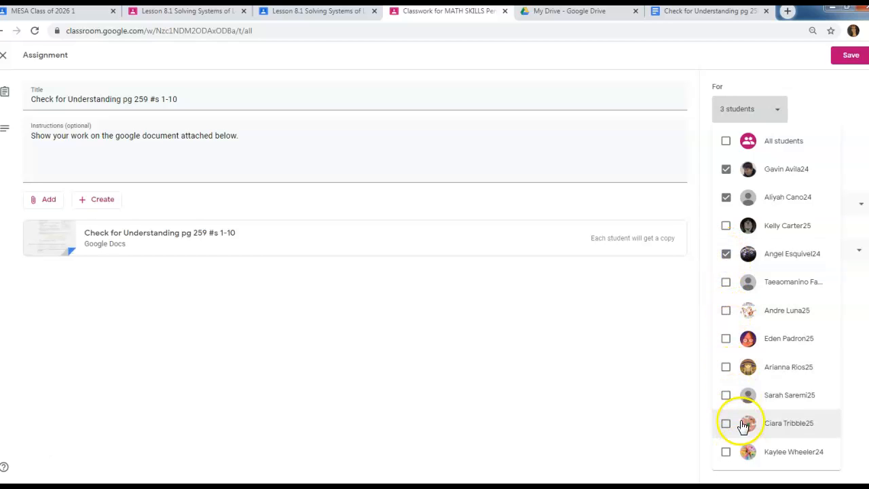
click(727, 452)
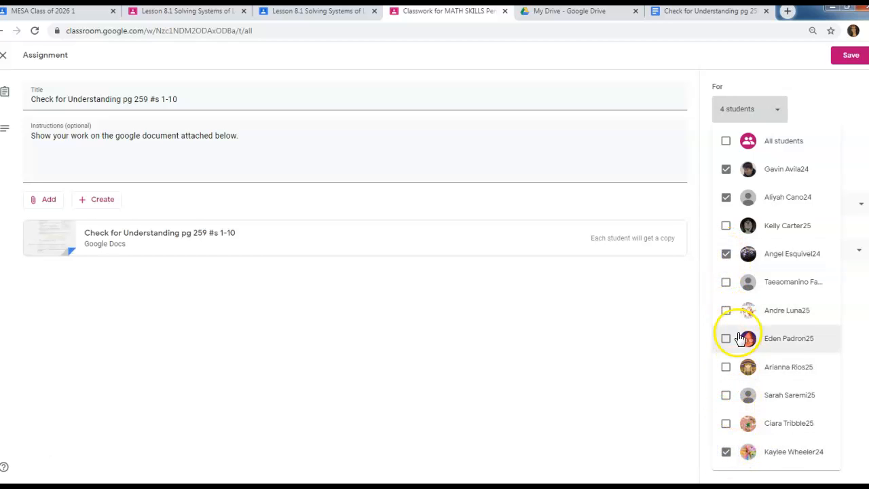
click(849, 59)
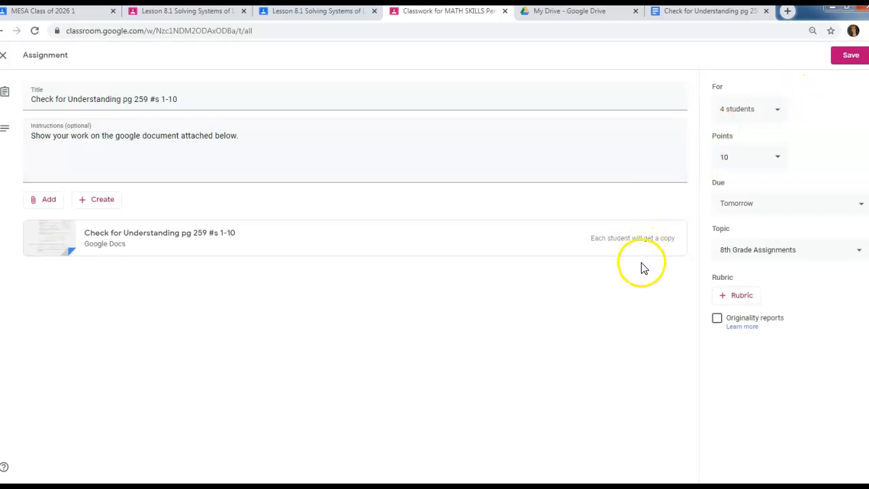
click(851, 58)
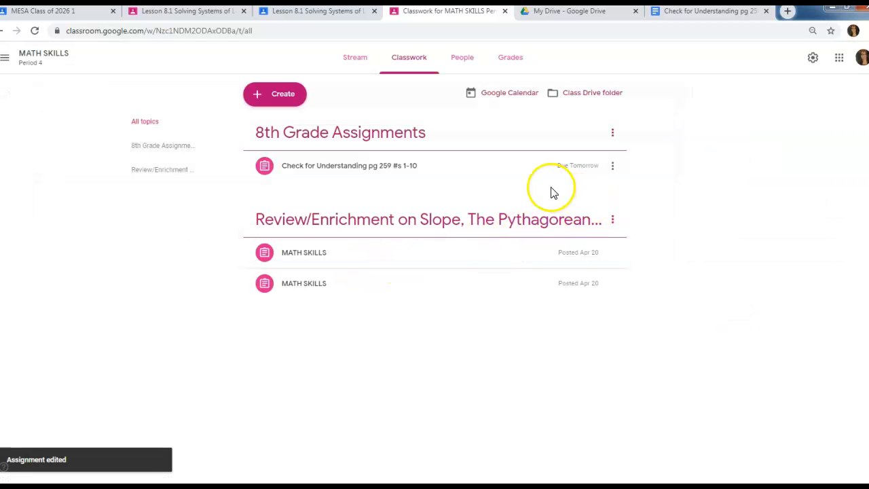
- Review the student roster of the MATH SKILLS Period 4 class
click(470, 64)
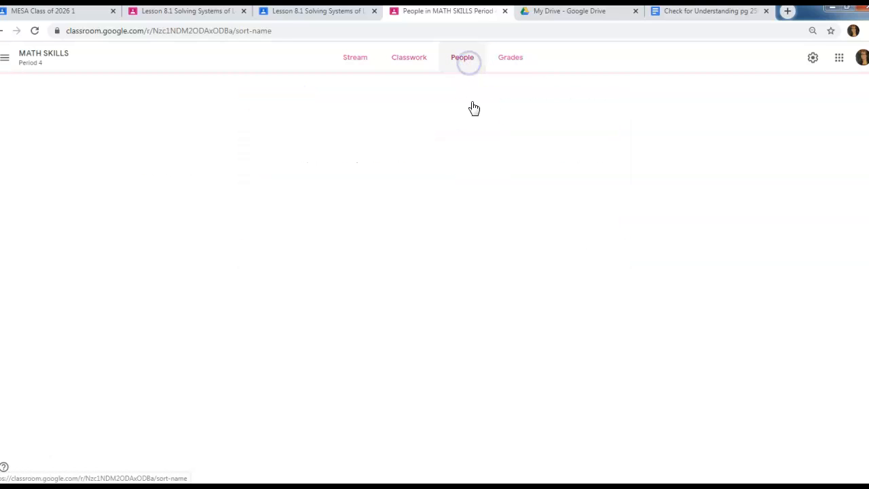
scroll(517, 262, down, 3)
scroll(520, 263, down, 1)
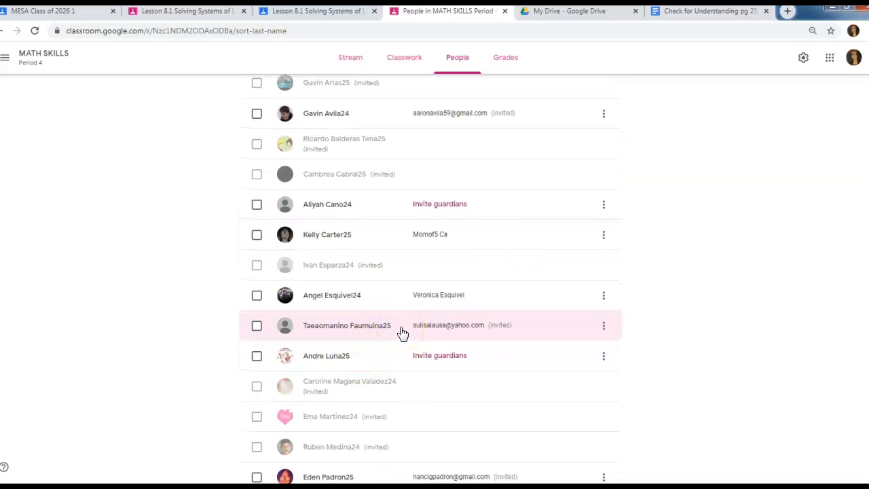
scroll(403, 333, up, 3)
scroll(432, 336, down, 2)
scroll(433, 336, up, 2)
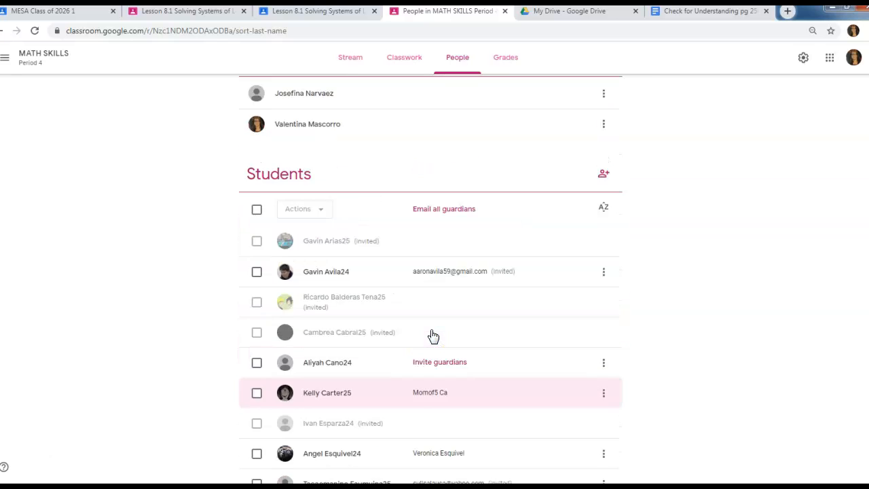
scroll(427, 242, down, 2)
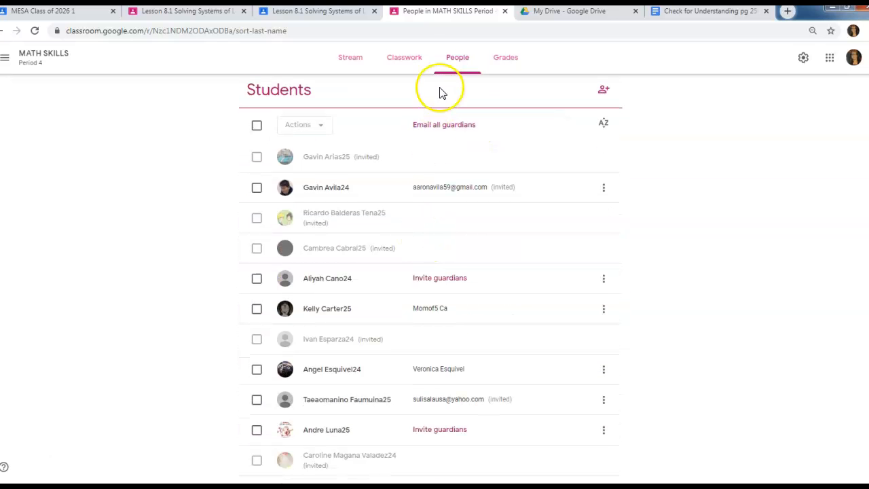
- Leave the Period 4 roster and switch to the MATH SKILLS Period 3 class
click(414, 68)
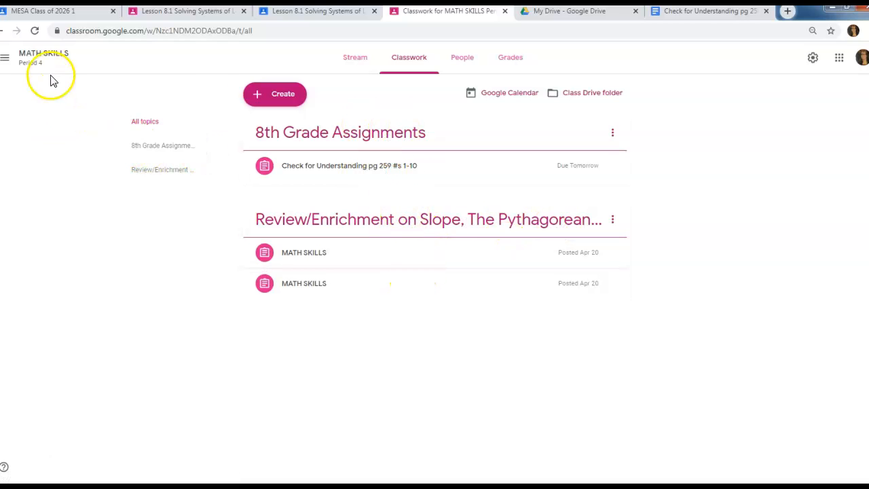
click(41, 56)
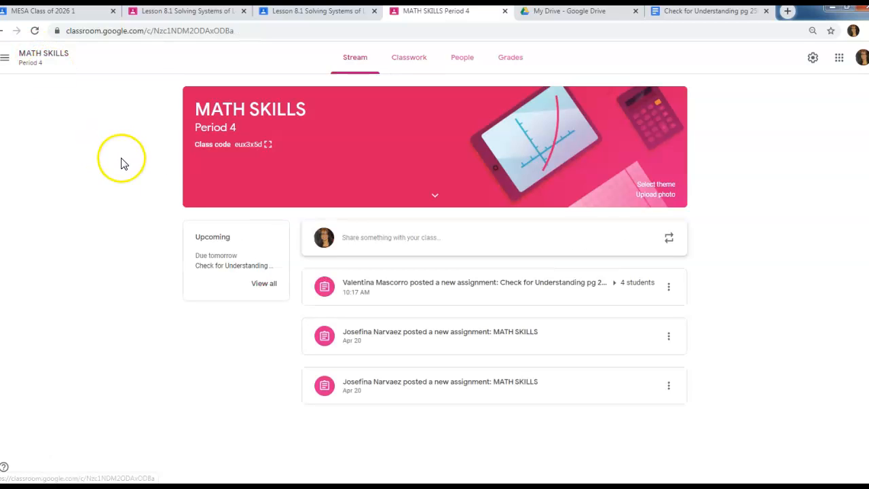
click(8, 60)
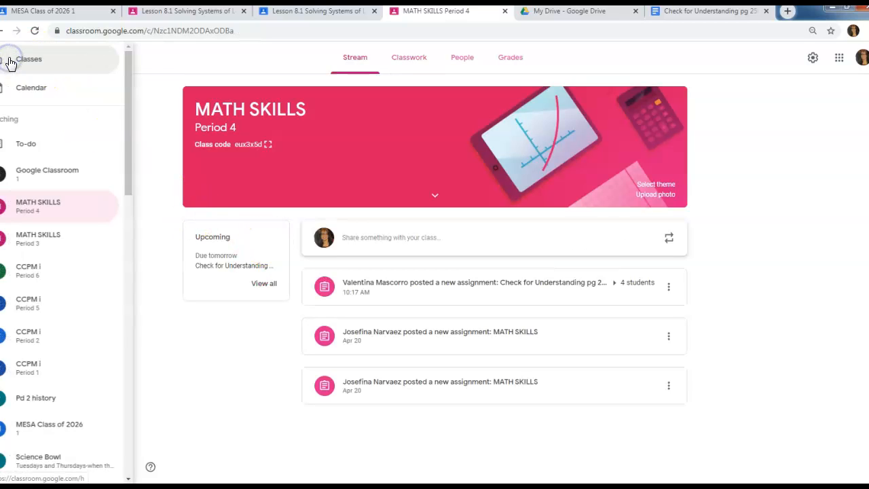
click(63, 250)
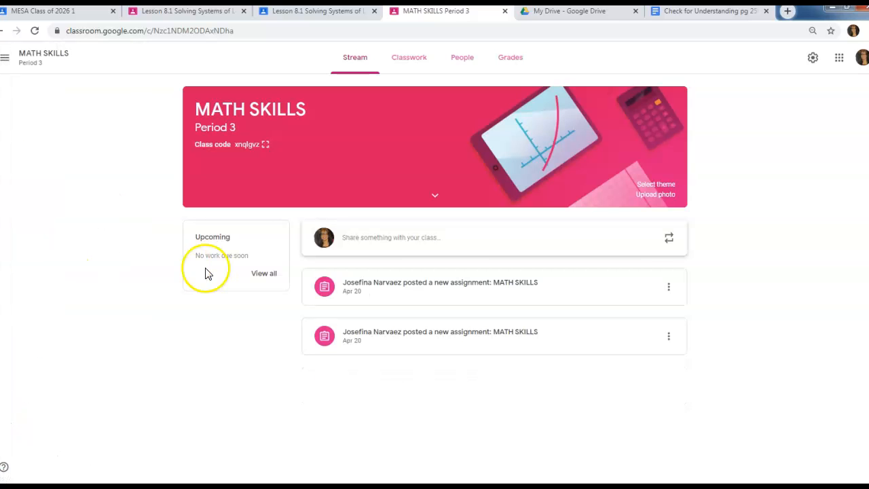
- Create an assignment titled "Check for Understanding pg 259 #s 1-10" with the instructions "Show your work on the google document attached below."
click(418, 61)
click(274, 95)
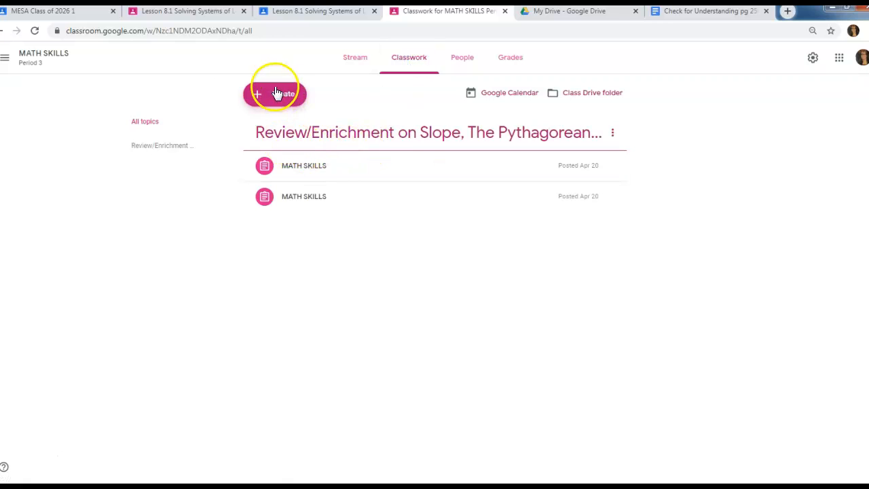
click(281, 122)
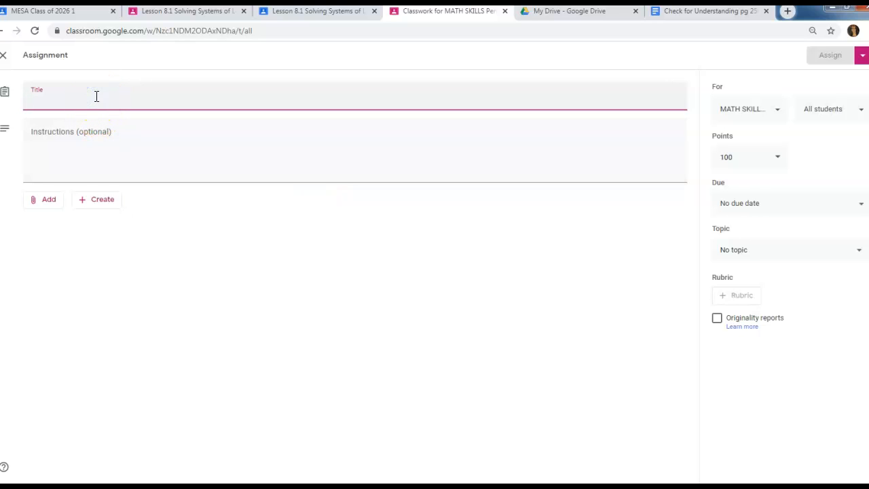
text(Check for Understanding pg 259 #s 1-10)
click(74, 149)
text(Sow)
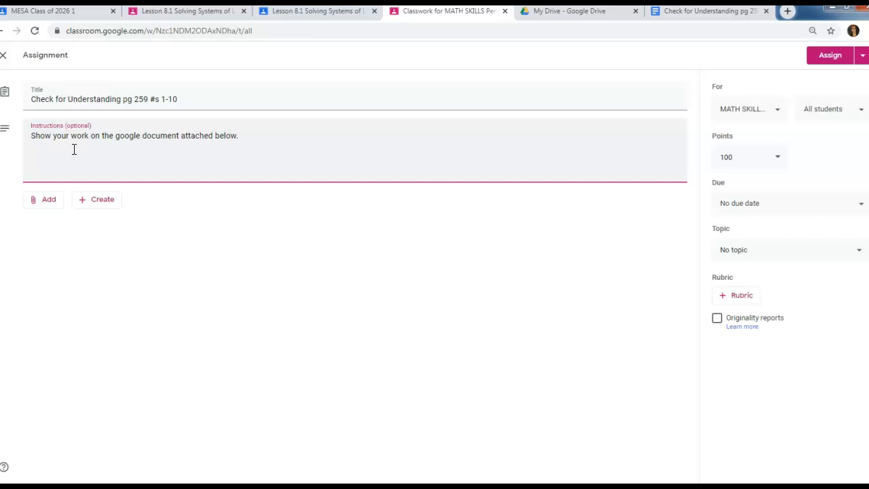
- Attach the Check for Understanding pg 259 #s 1-10 document from Google Drive and make a copy for each student
click(35, 200)
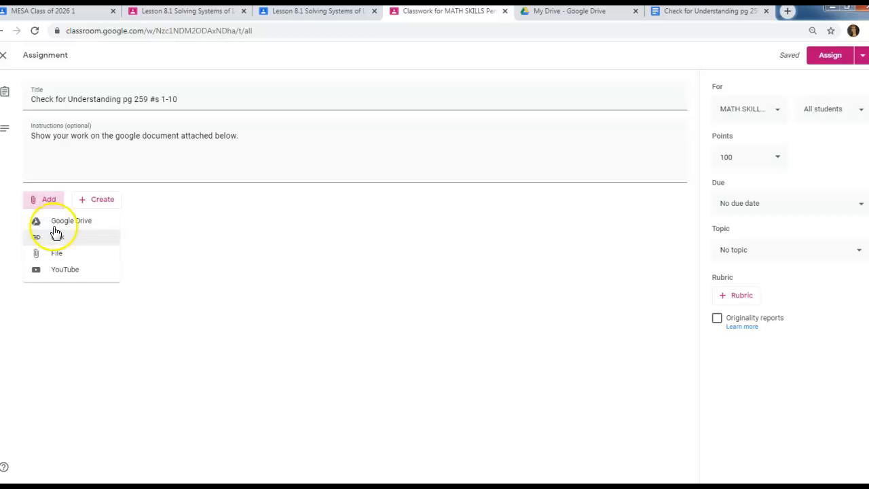
click(59, 221)
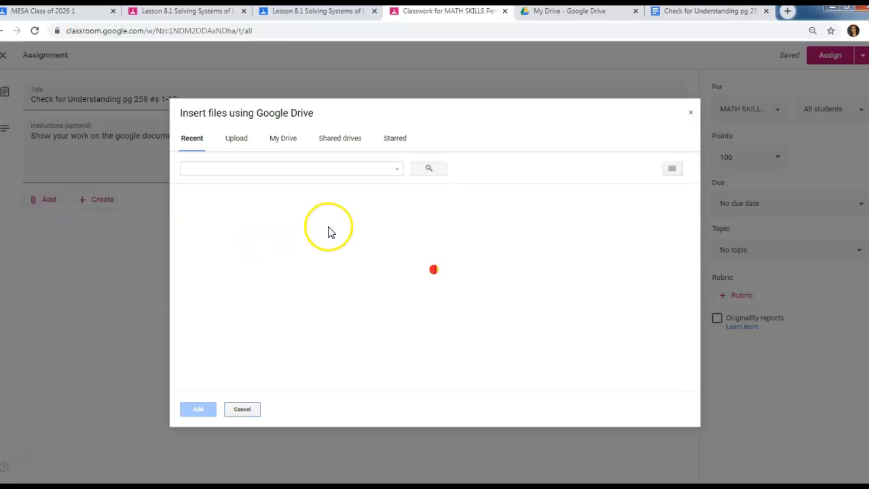
click(238, 275)
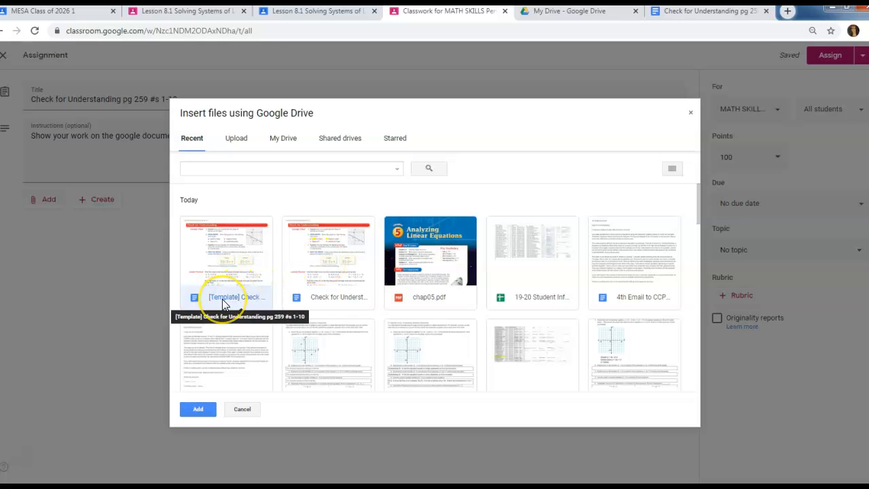
click(329, 271)
click(198, 410)
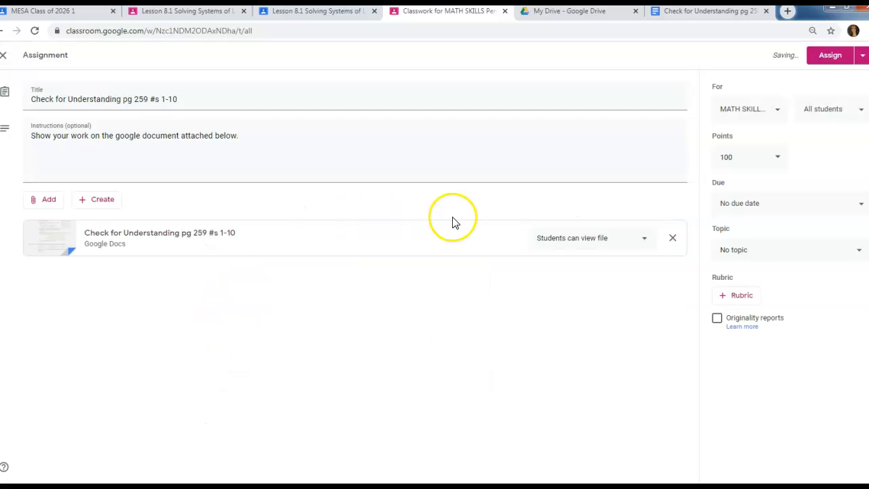
click(587, 240)
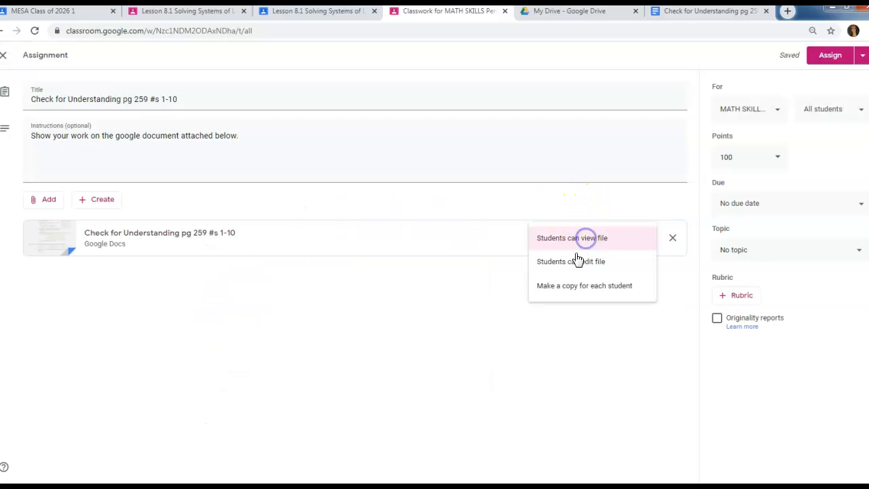
click(577, 285)
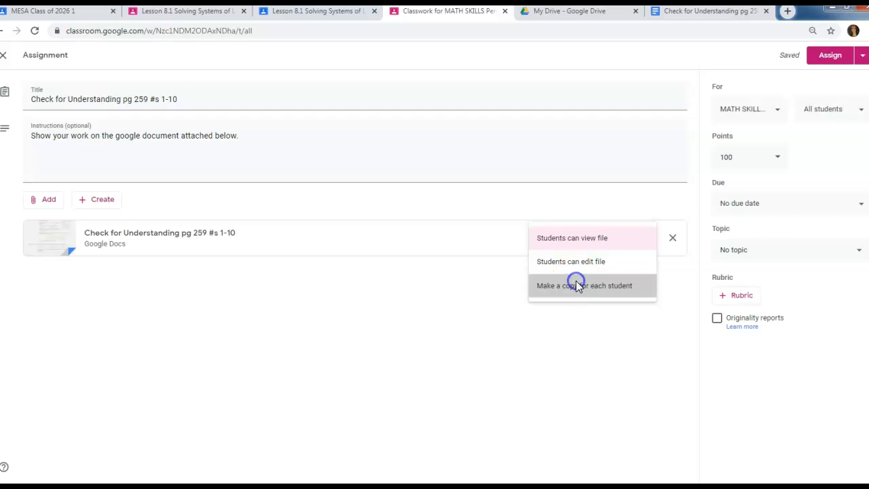
- Deselect all students in the Period 3 class and choose only three individual students to receive the assignment
click(841, 111)
click(760, 143)
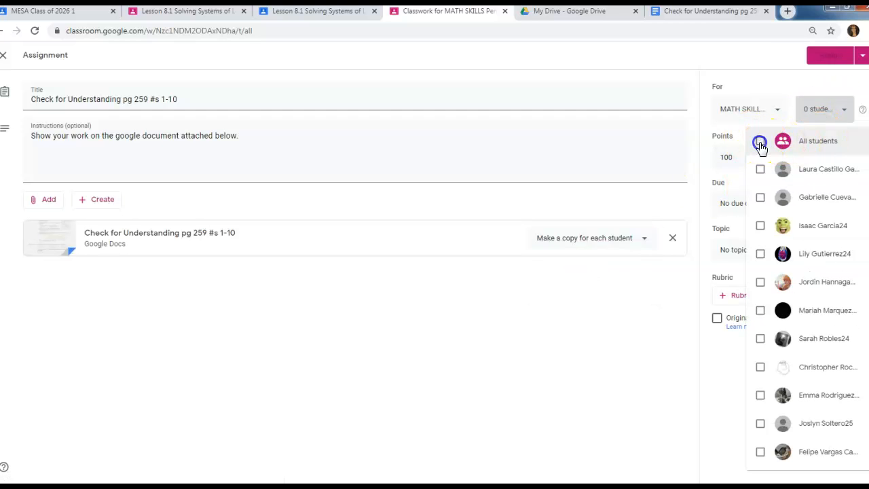
click(761, 227)
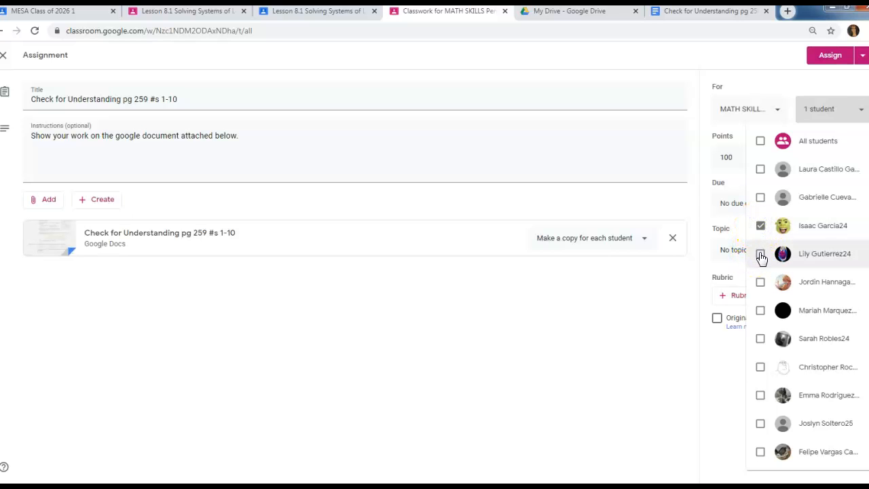
click(760, 338)
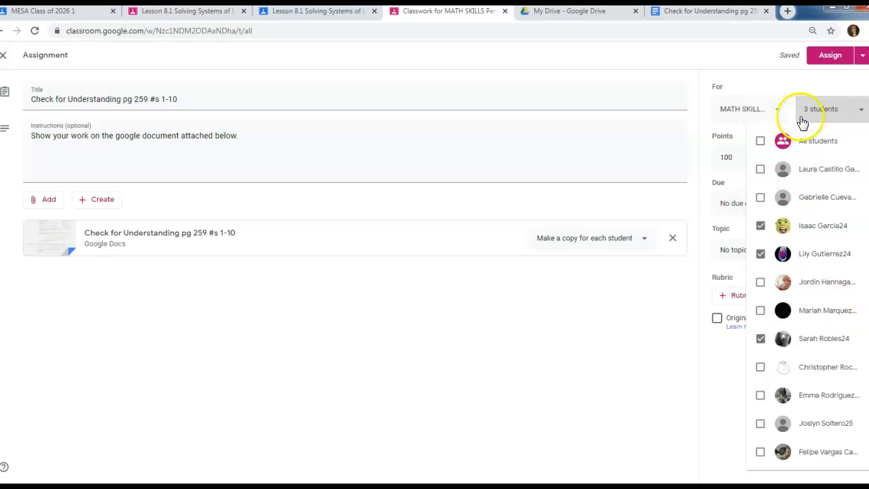
- Set the Period 3 assignment's points to 10 and its due date to tomorrow
click(737, 157)
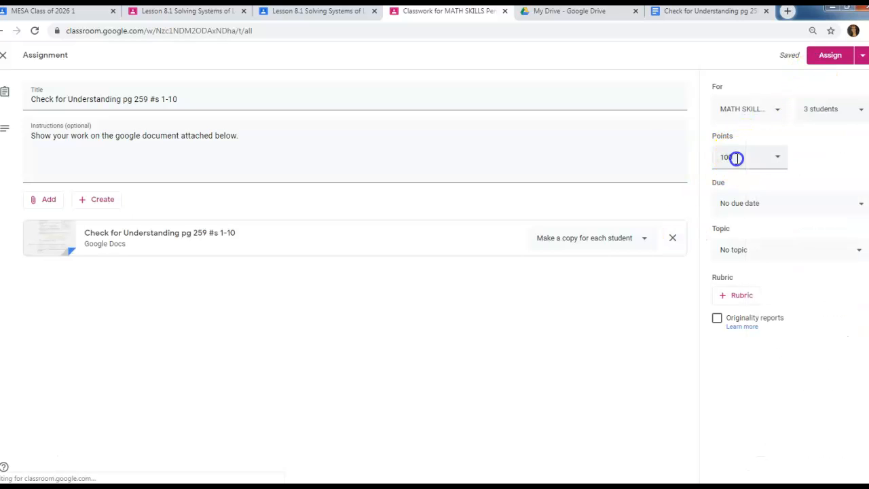
click(762, 205)
click(769, 246)
click(784, 338)
click(693, 355)
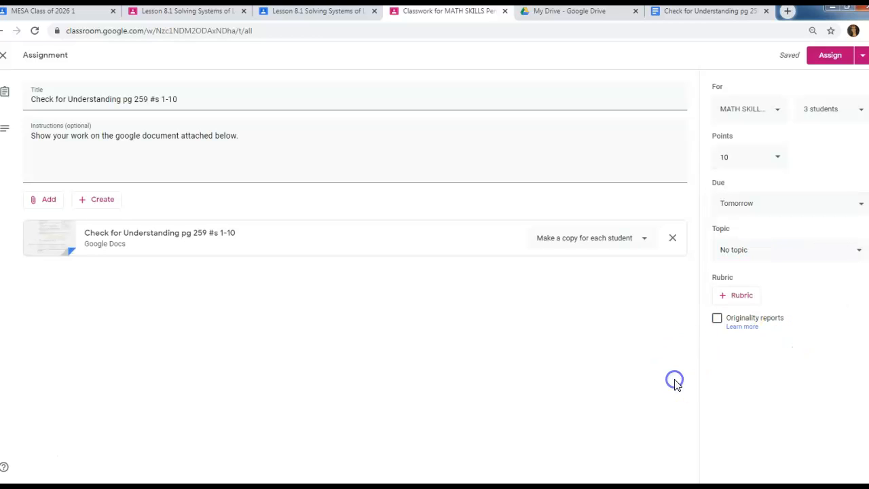
- Create the topic 8th Grade Assignments for the Period 3 assignment and assign it to the chosen students
click(767, 252)
click(758, 274)
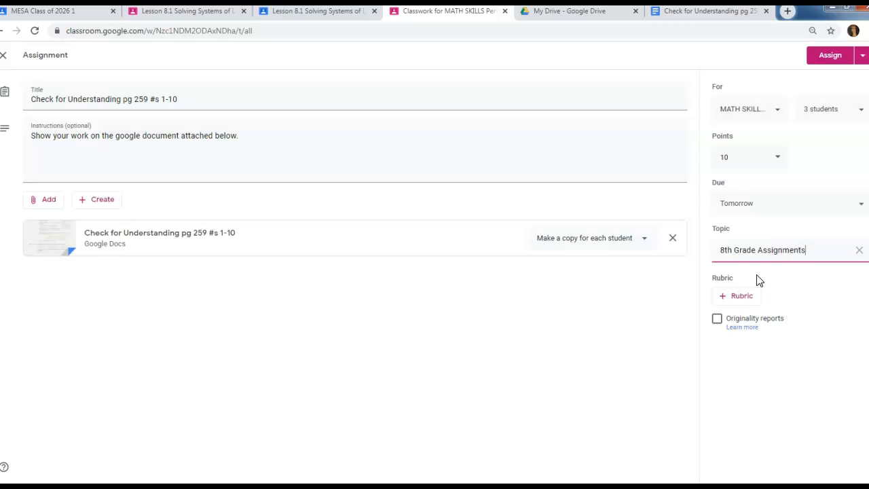
click(827, 57)
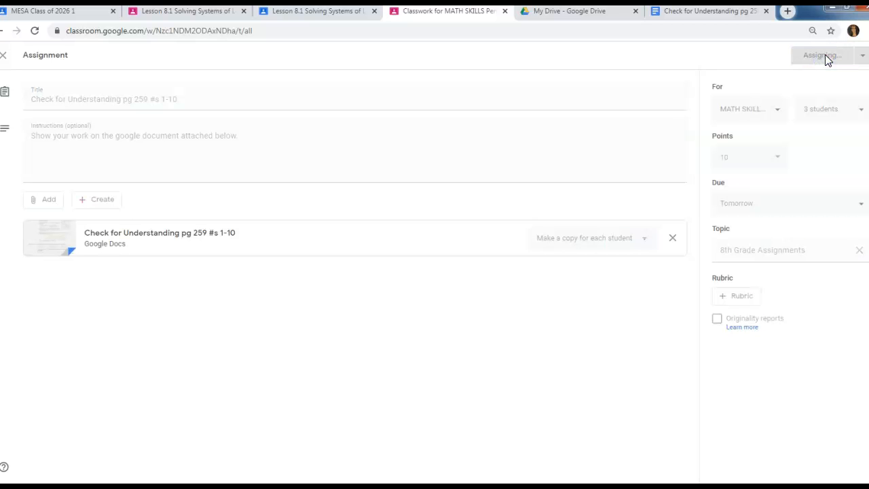